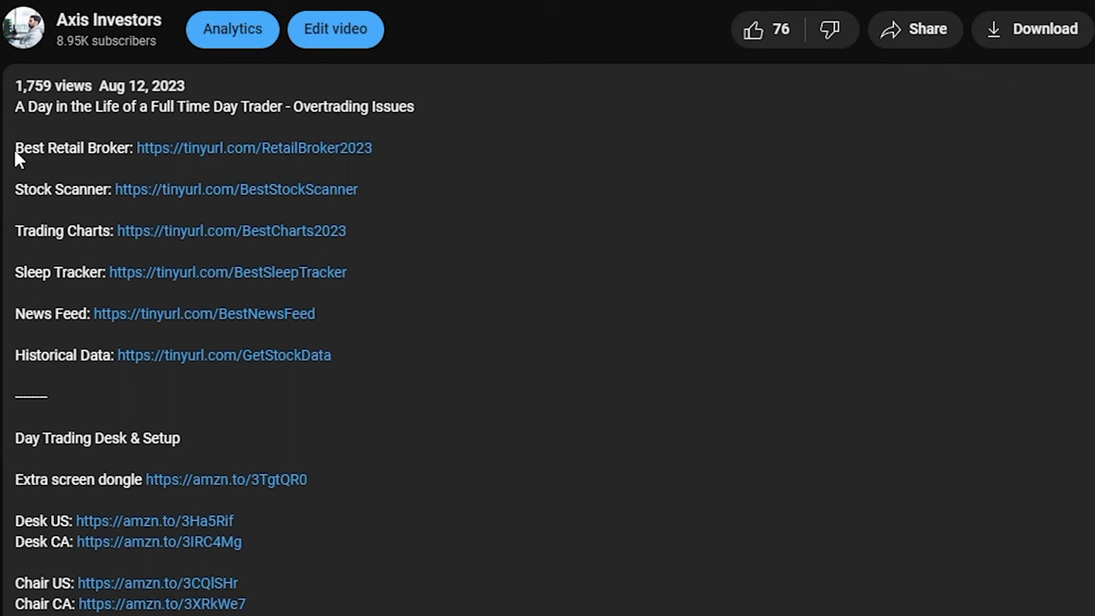
Highlight the Best Retail Broker, Stock Scanner and Trading Charts lines, then add a MARA option chain.
{"action": "left_click_drag", "start_coordinate": [17, 145], "coordinate": [375, 151]}
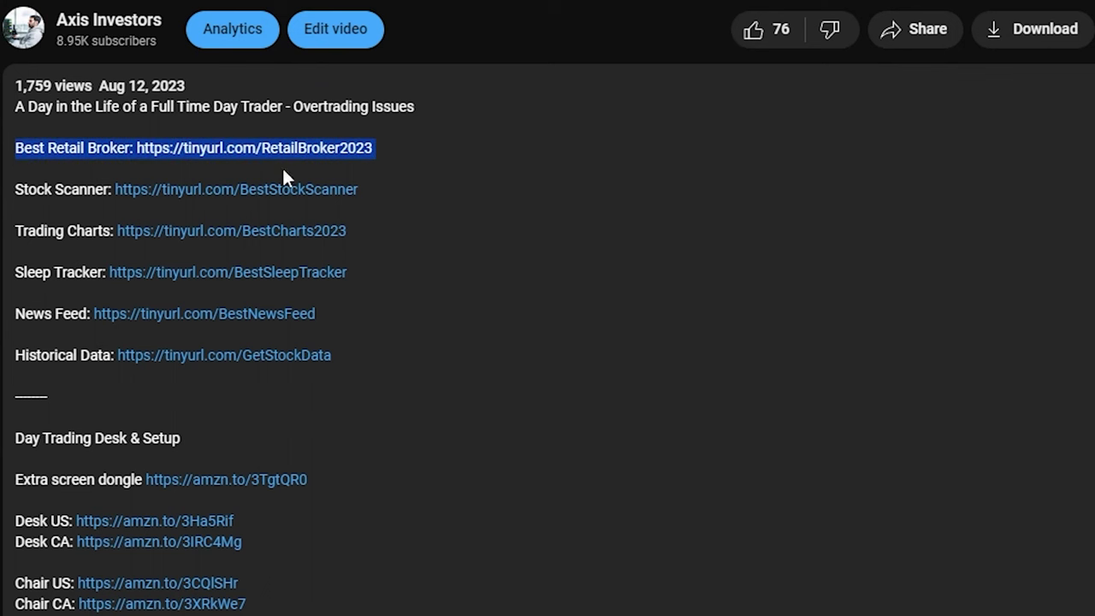
{"action": "left_click_drag", "start_coordinate": [15, 189], "coordinate": [377, 208]}
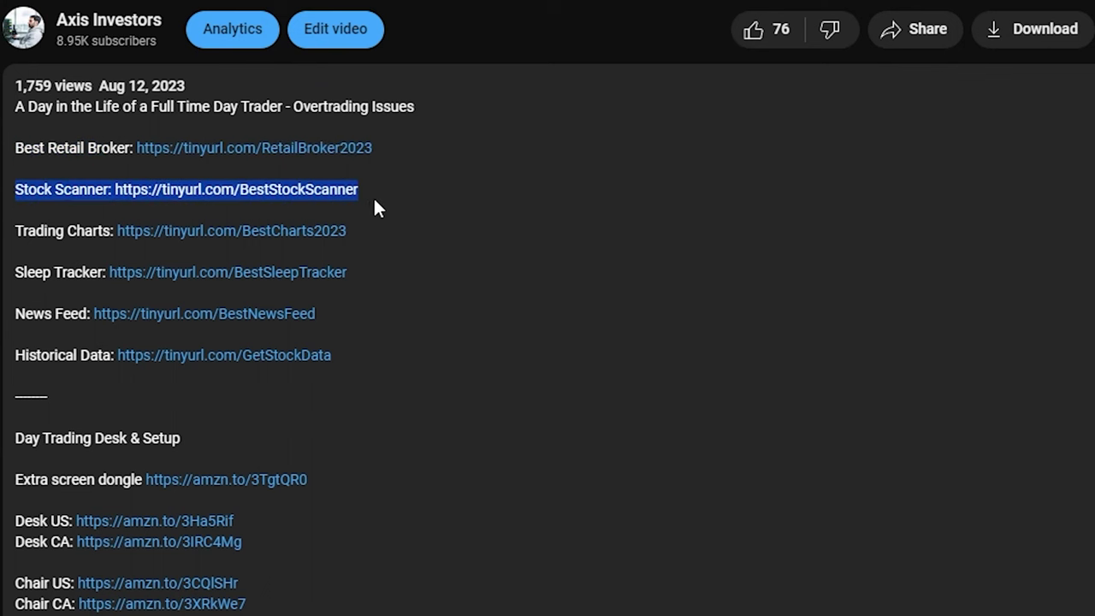
{"action": "left_click_drag", "start_coordinate": [15, 231], "coordinate": [355, 248]}
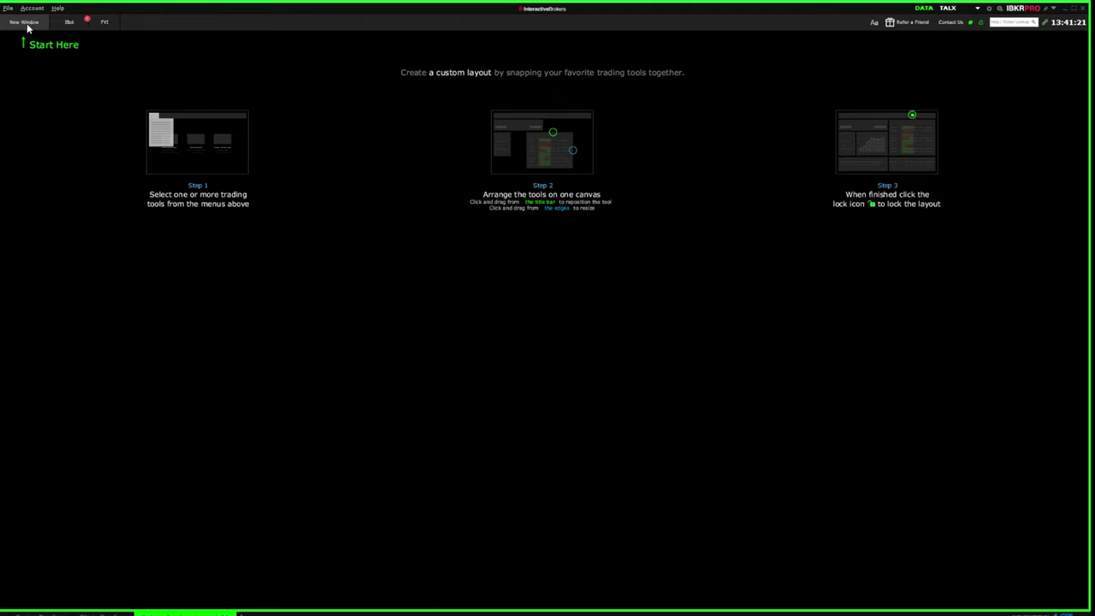
{"action": "left_click", "coordinate": [26, 27]}
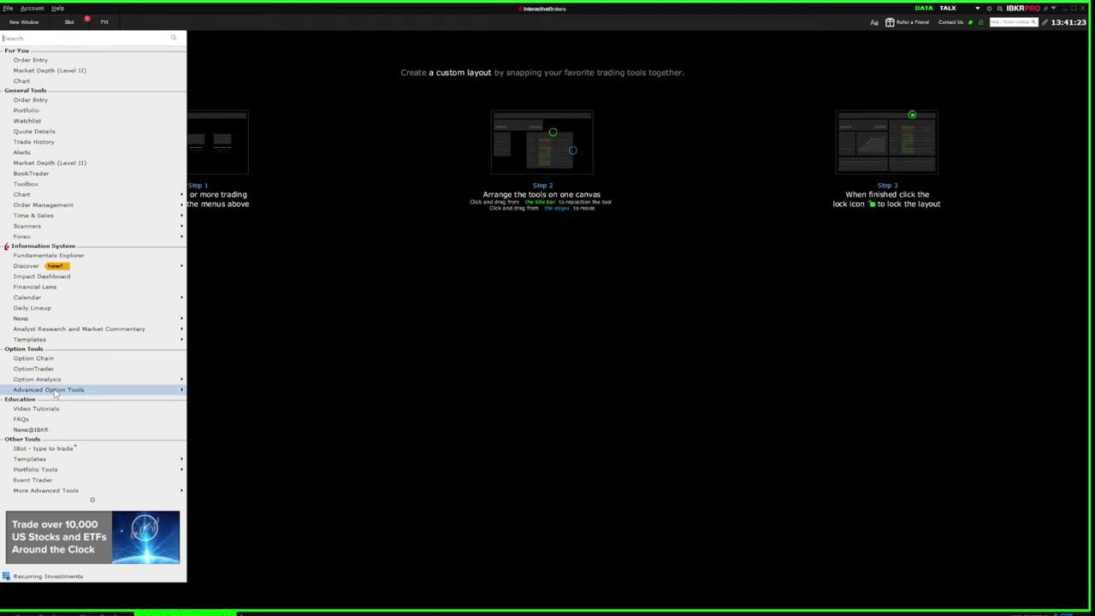
{"action": "left_click", "coordinate": [49, 360]}
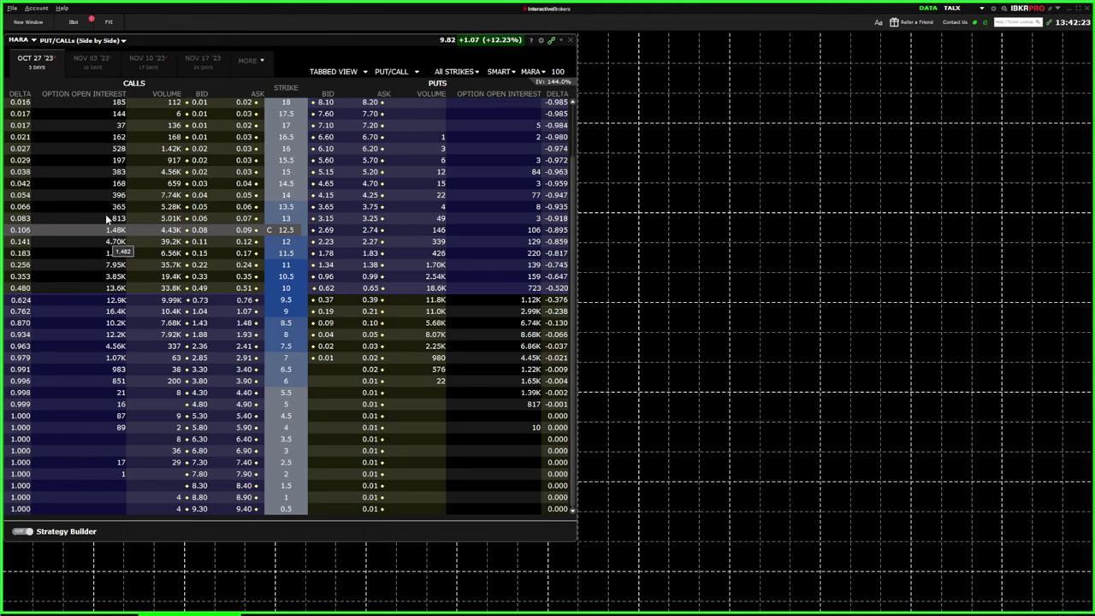
{"action": "left_click", "coordinate": [92, 60]}
{"action": "left_click", "coordinate": [156, 63]}
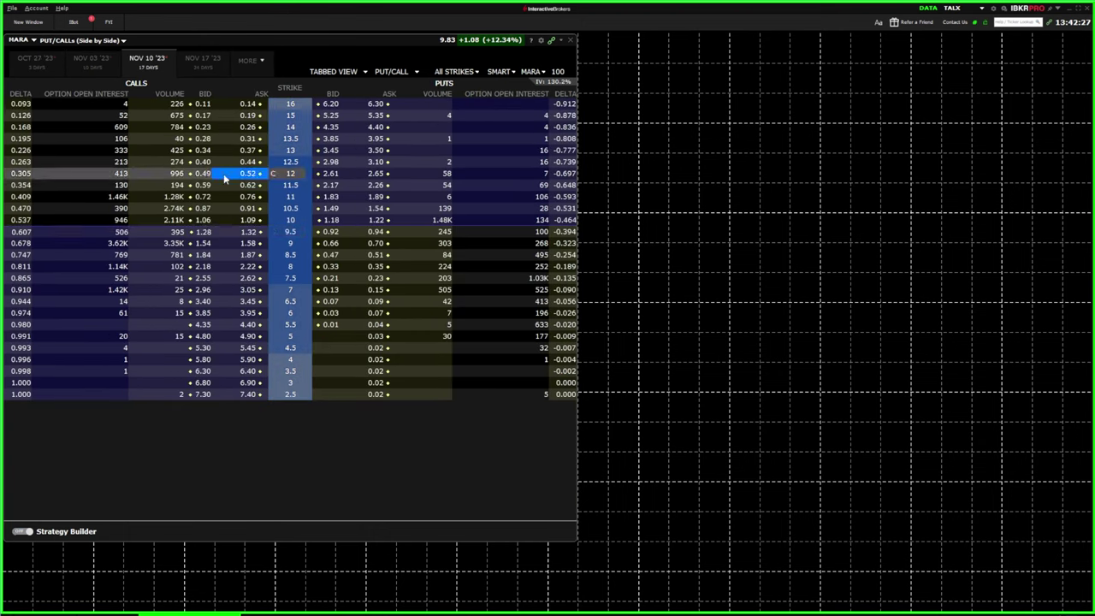
{"action": "left_click", "coordinate": [32, 60]}
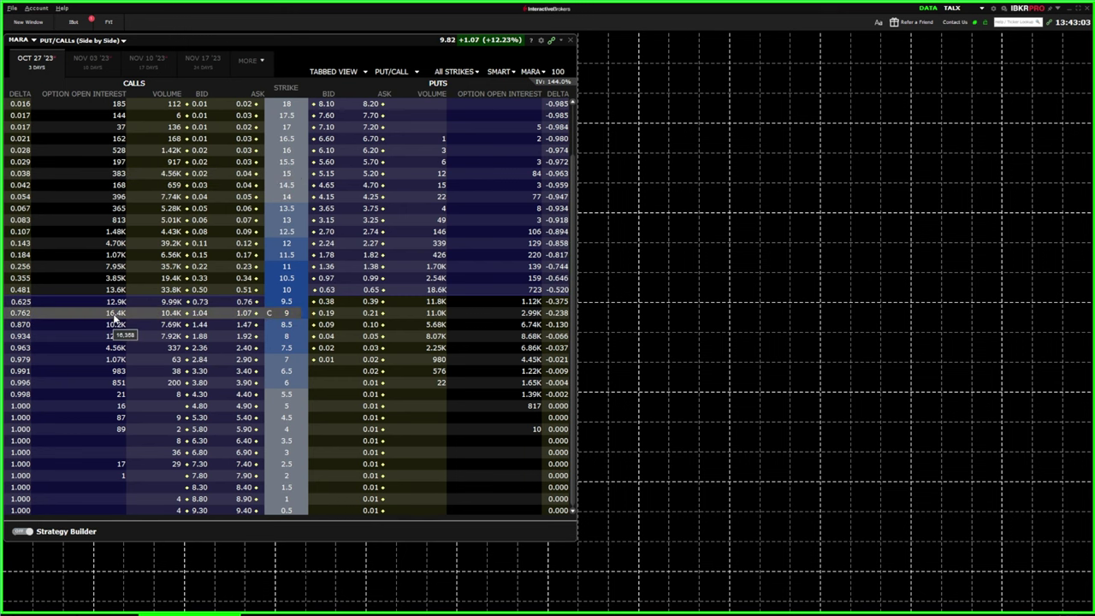
{"action": "mouse_move", "coordinate": [173, 318]}
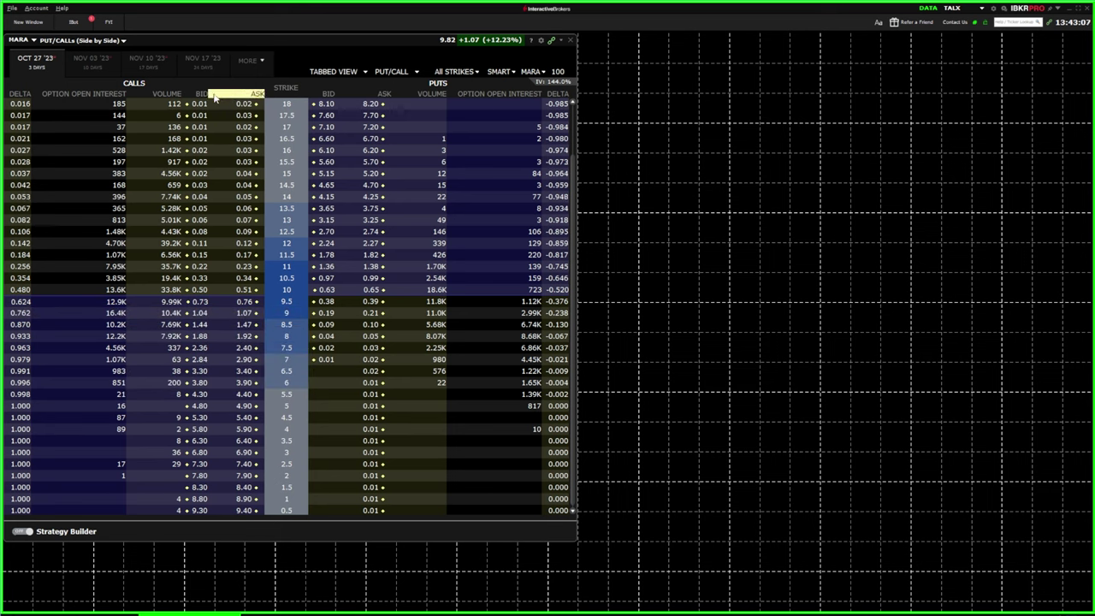
{"action": "right_click", "coordinate": [93, 98]}
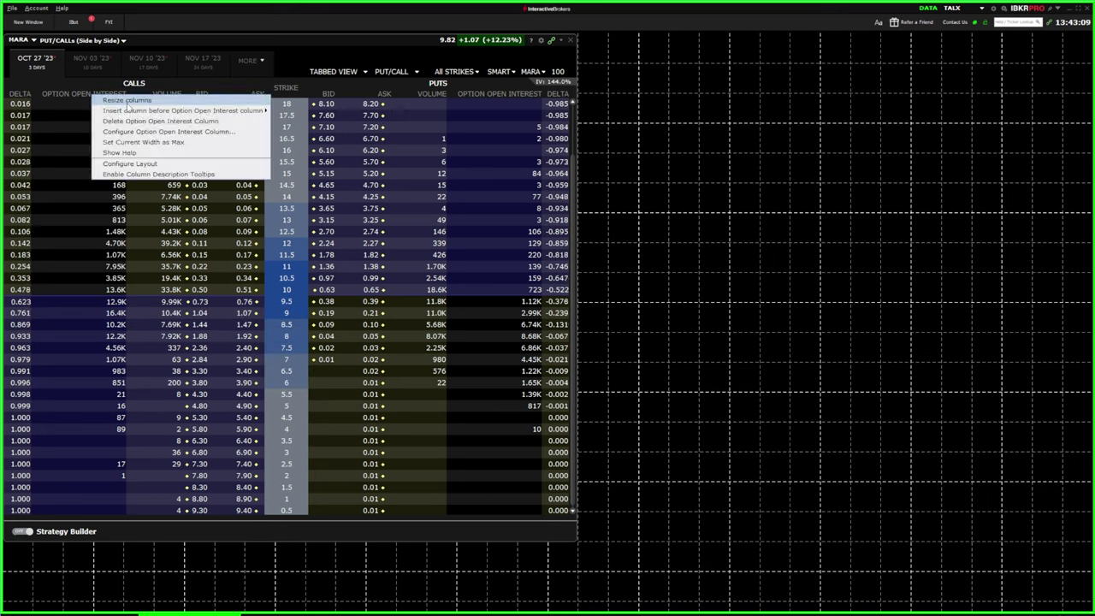
{"action": "mouse_move", "coordinate": [143, 116]}
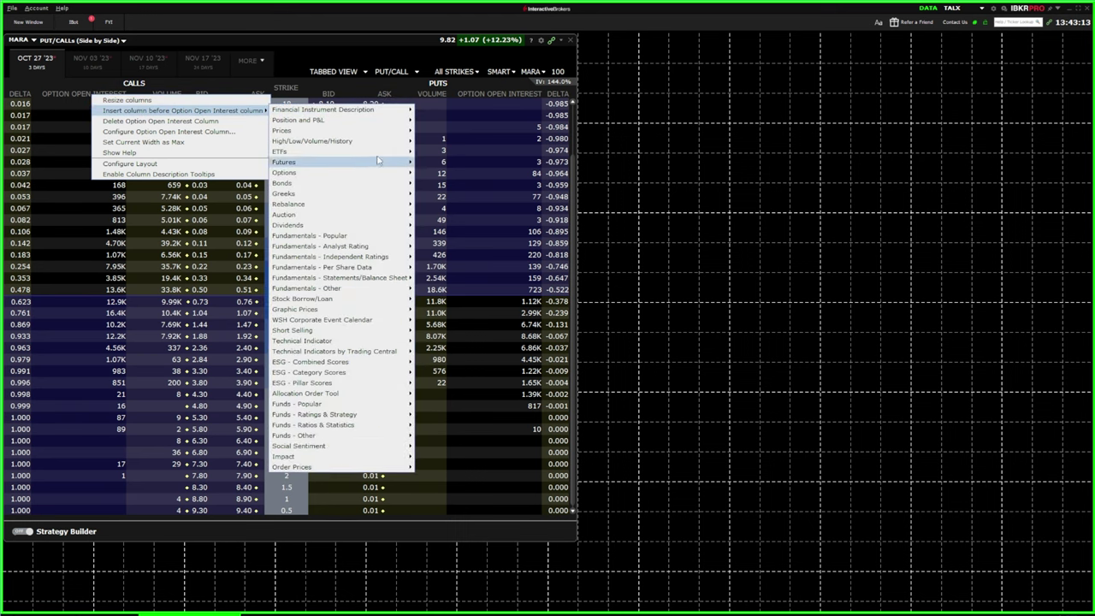
{"action": "left_click", "coordinate": [219, 300]}
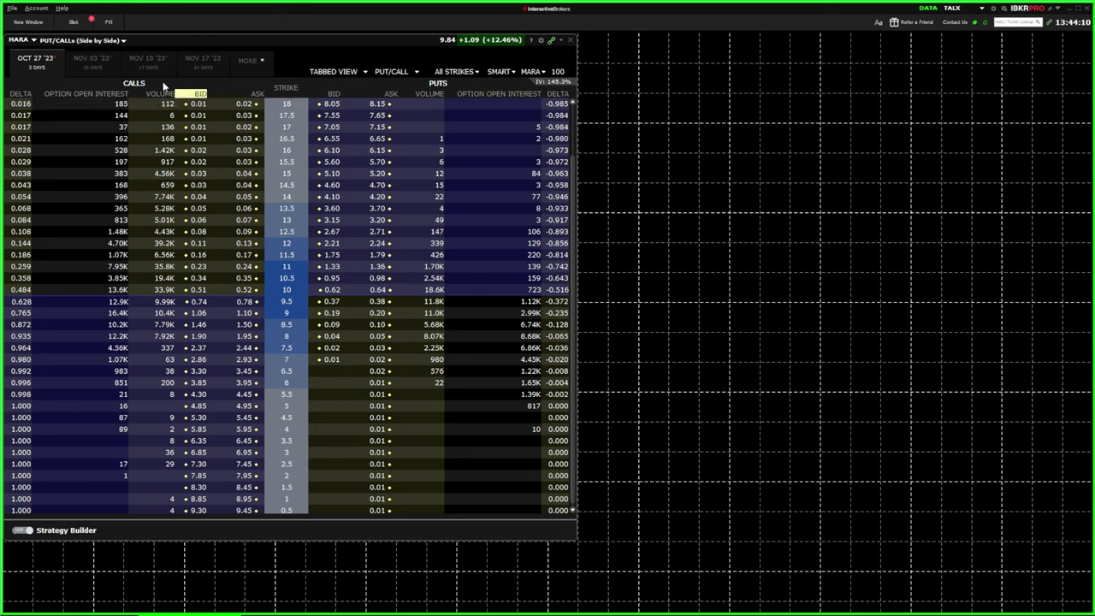
{"action": "right_click", "coordinate": [71, 96]}
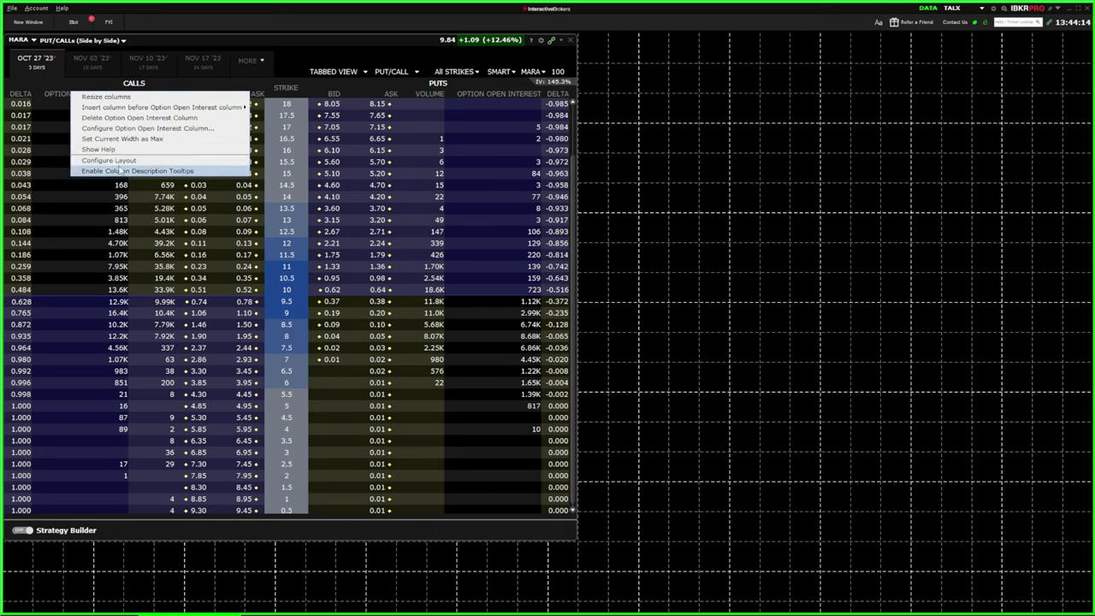
{"action": "left_click", "coordinate": [109, 160]}
{"action": "left_click_drag", "start_coordinate": [376, 145], "coordinate": [379, 172]}
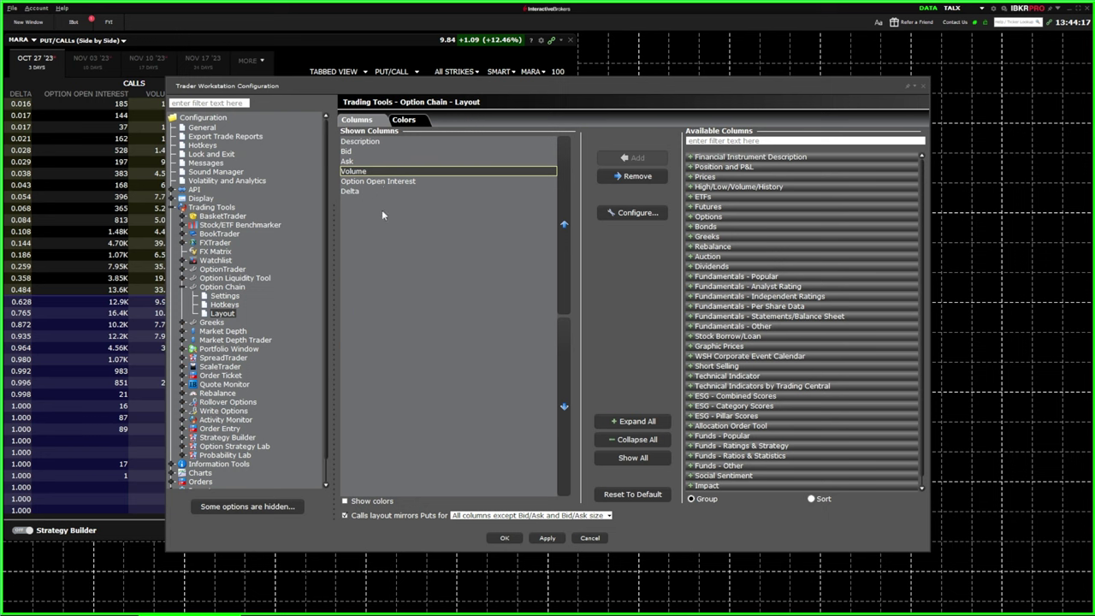
{"action": "left_click", "coordinate": [564, 226]}
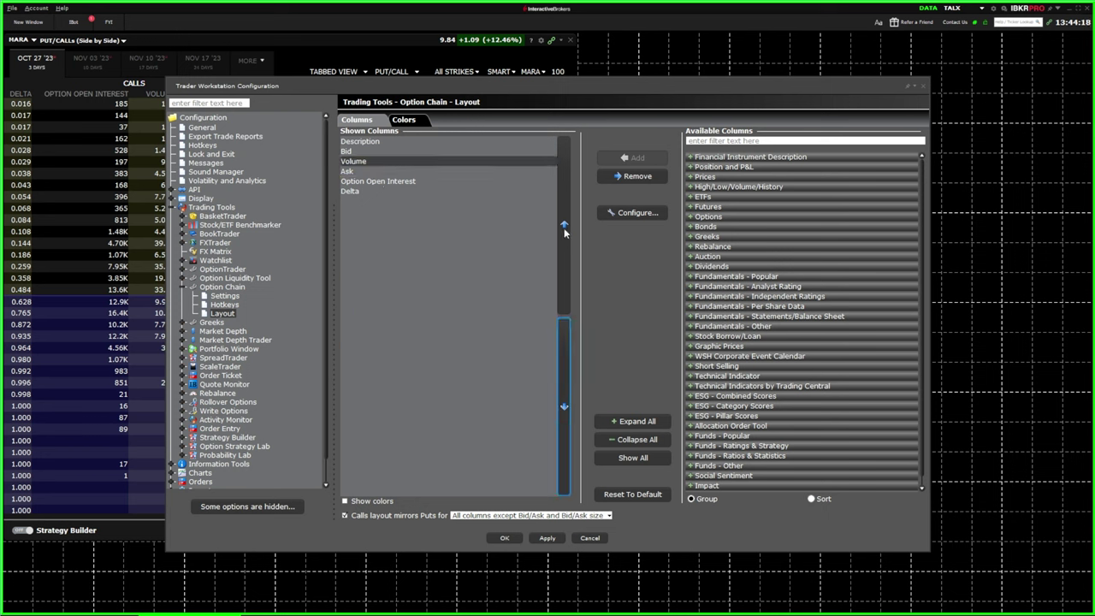
{"action": "left_click", "coordinate": [562, 353]}
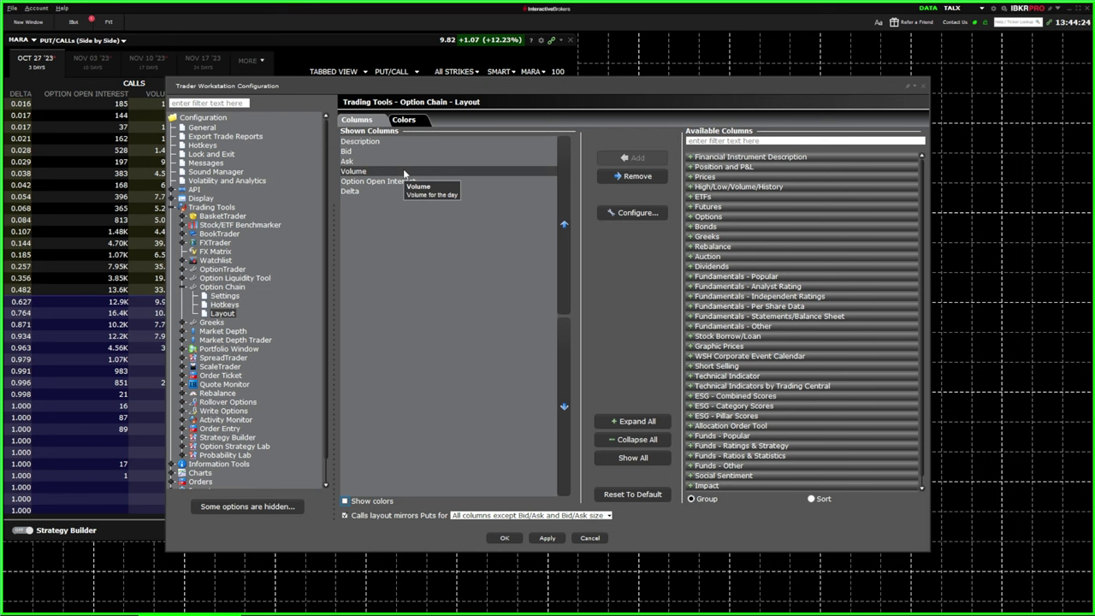
{"action": "left_click", "coordinate": [547, 538]}
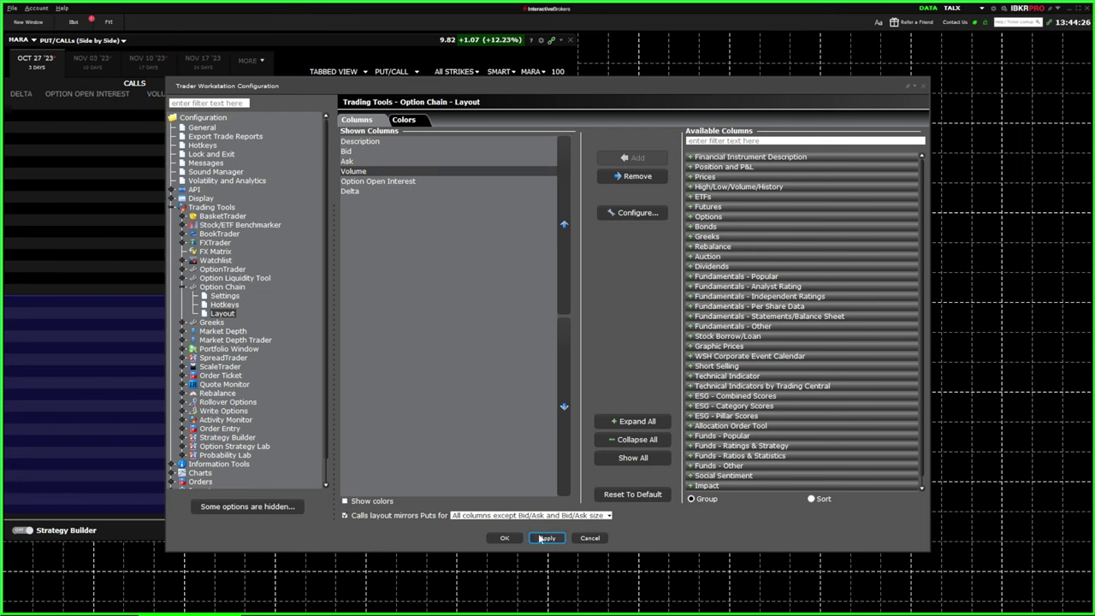
{"action": "left_click", "coordinate": [923, 86]}
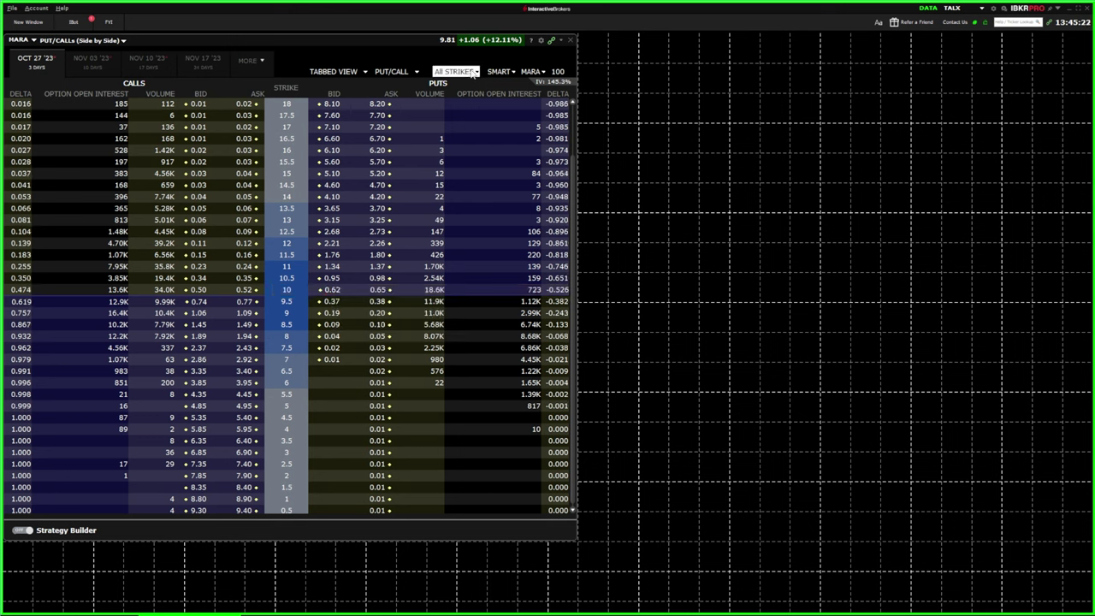
Limit the MARA chain to 10 strikes after briefly trying a custom 12-strike setting.
{"action": "left_click", "coordinate": [456, 72]}
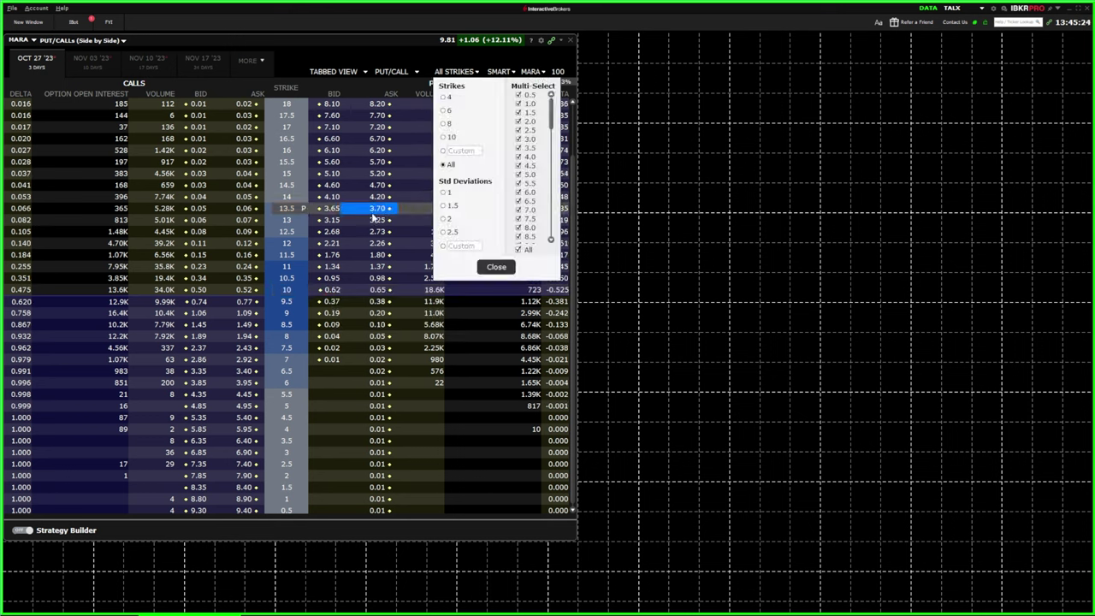
{"action": "left_click", "coordinate": [445, 139]}
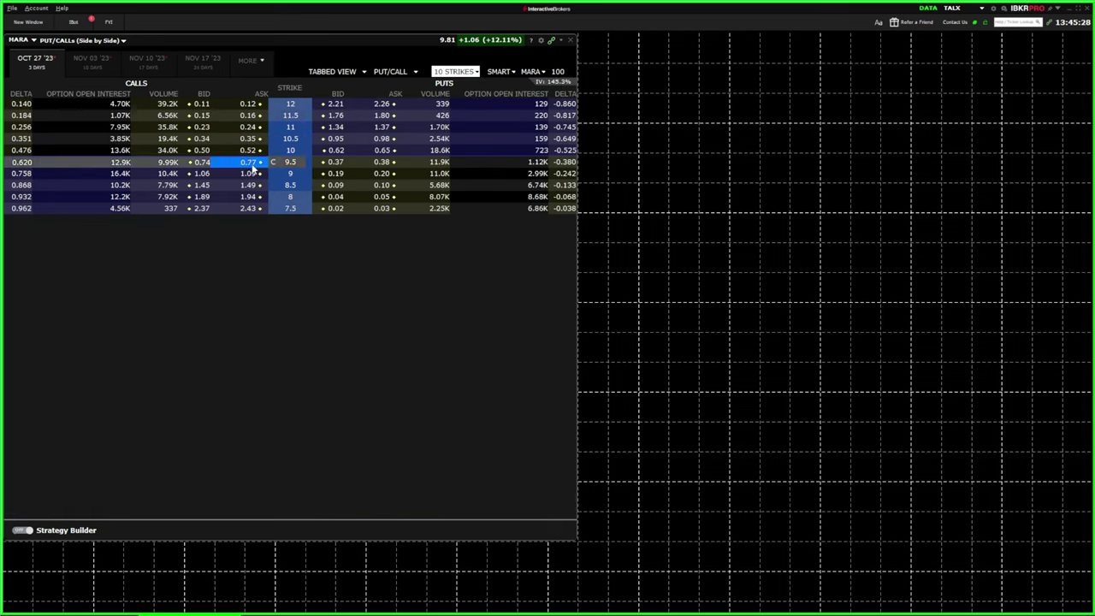
{"action": "left_click", "coordinate": [456, 72]}
{"action": "left_click", "coordinate": [462, 150]}
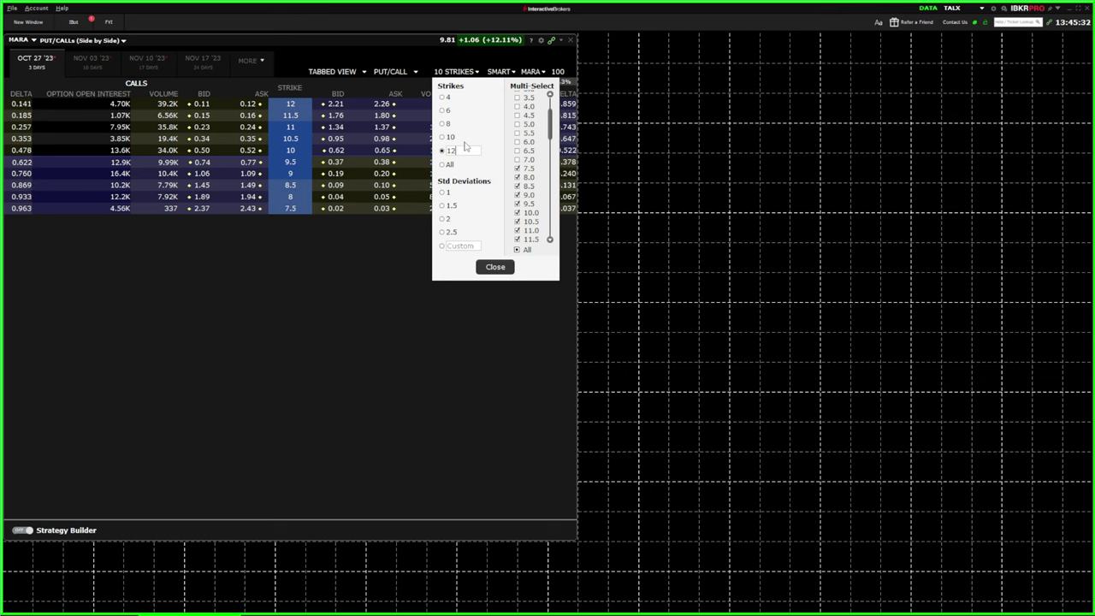
{"action": "left_click", "coordinate": [496, 266]}
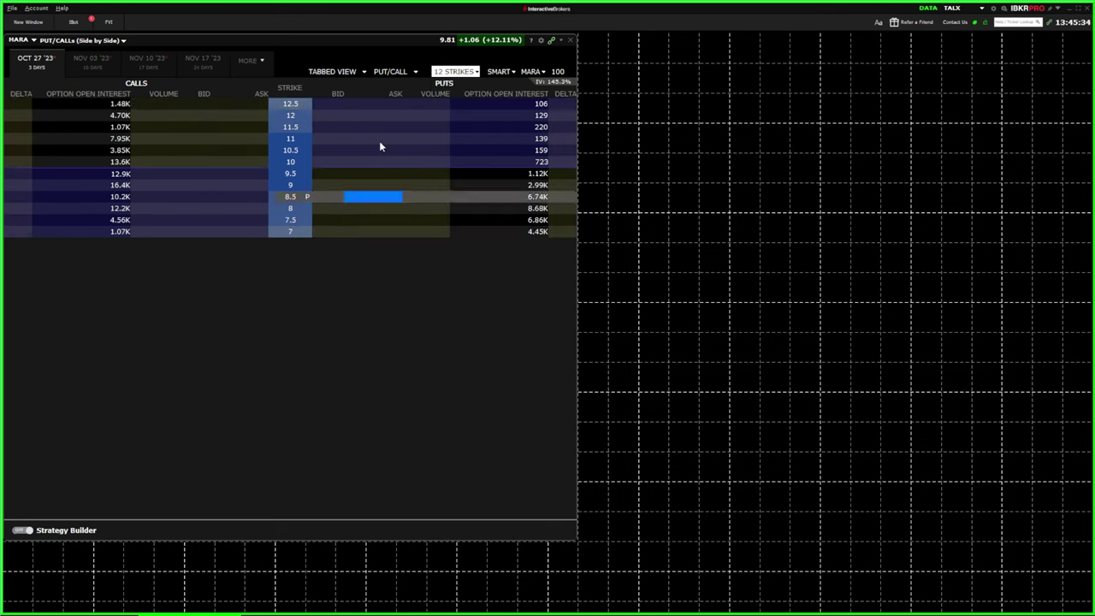
{"action": "left_click", "coordinate": [456, 72]}
{"action": "left_click", "coordinate": [443, 137]}
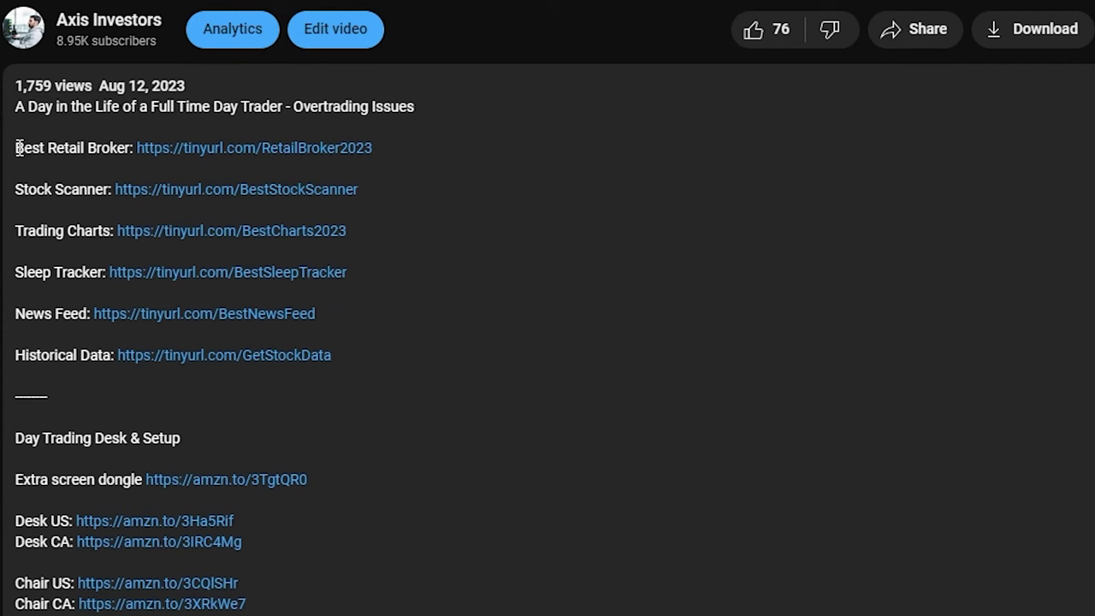
{"action": "left_click_drag", "start_coordinate": [15, 147], "coordinate": [374, 149]}
{"action": "left_click_drag", "start_coordinate": [17, 190], "coordinate": [368, 208]}
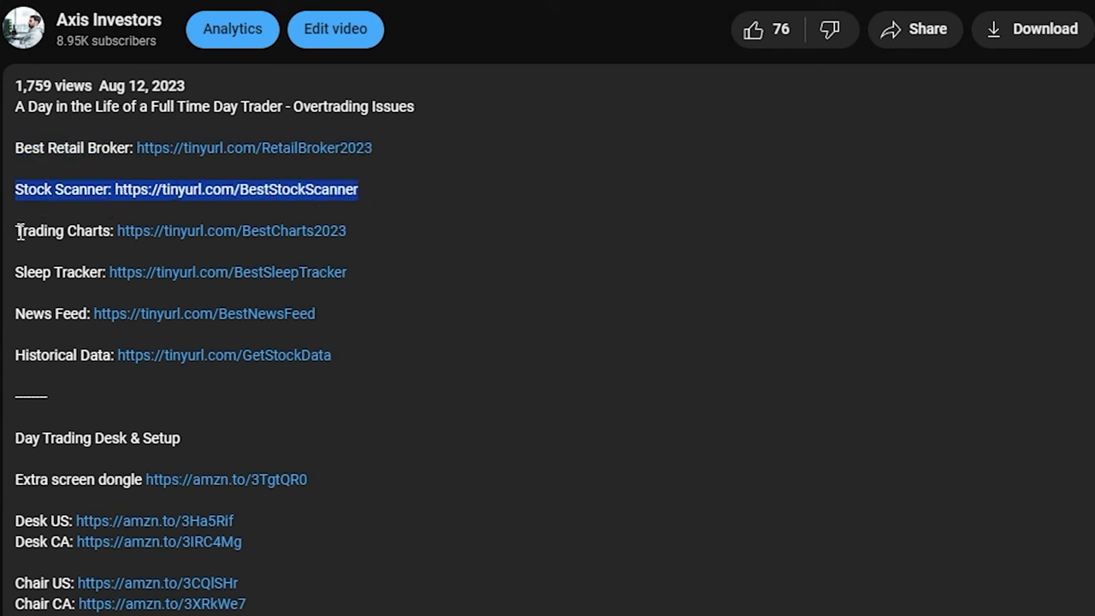
{"action": "left_click_drag", "start_coordinate": [15, 231], "coordinate": [358, 249]}
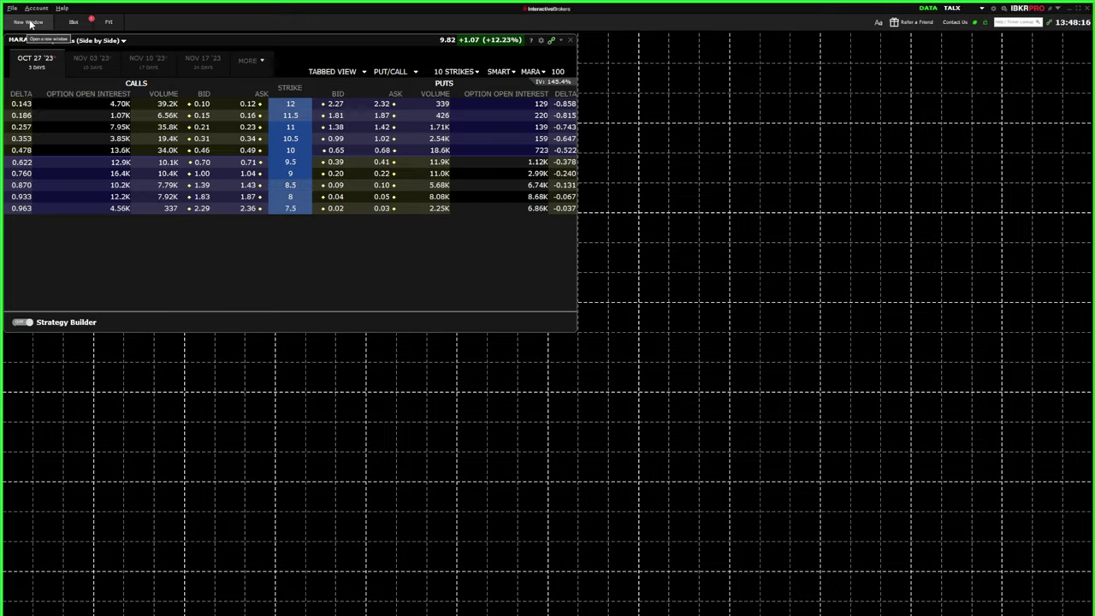
Add a chart window below the chain, make it taller, and set its symbol to MARA.
{"action": "left_click", "coordinate": [29, 23]}
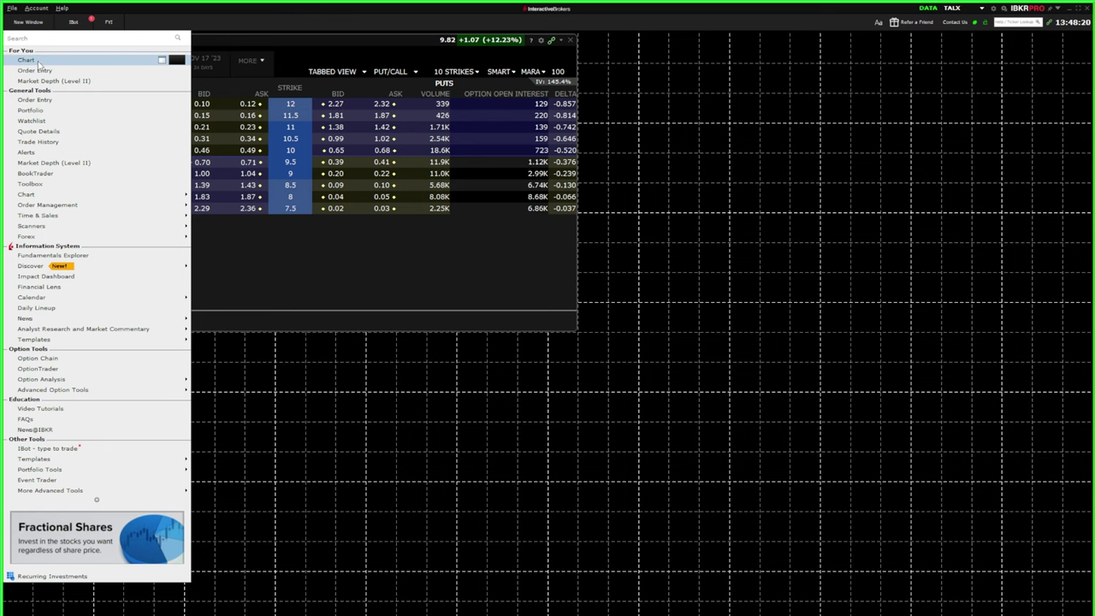
{"action": "left_click", "coordinate": [25, 60]}
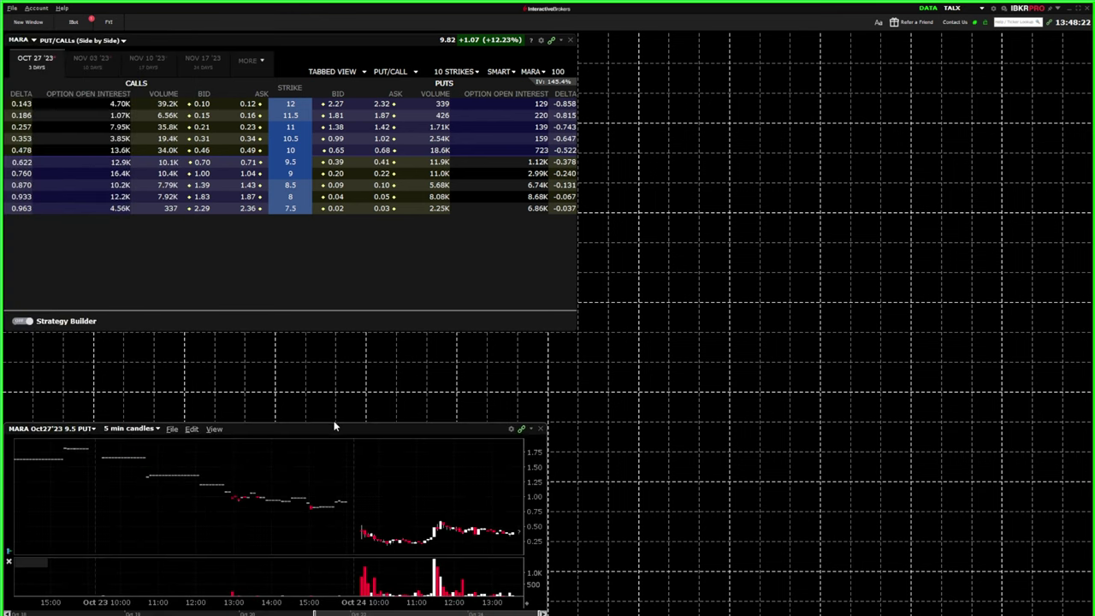
{"action": "left_click_drag", "start_coordinate": [334, 424], "coordinate": [340, 332]}
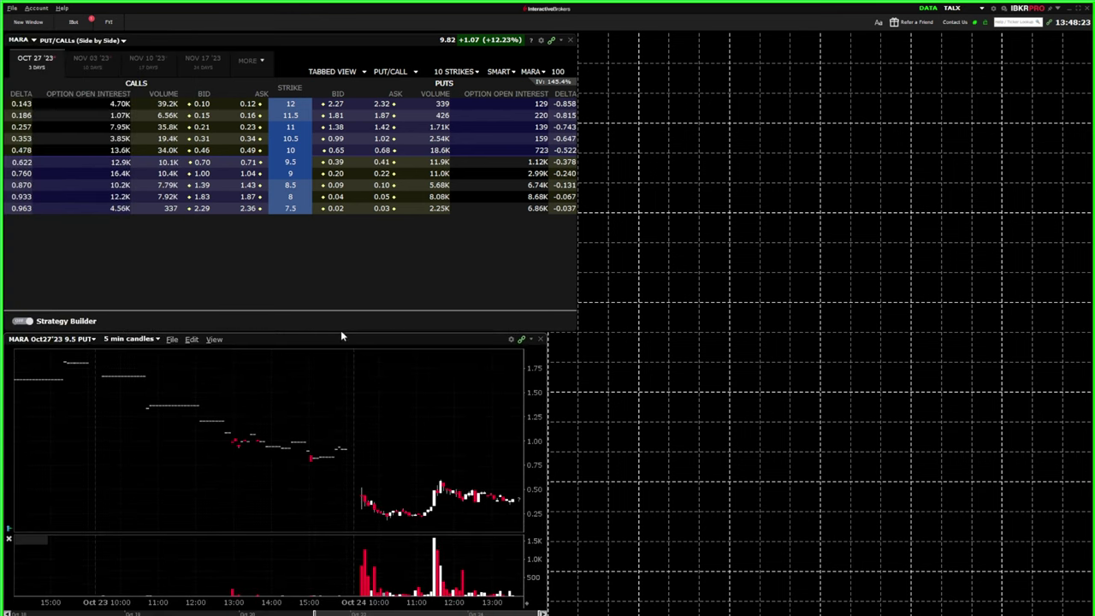
{"action": "left_click", "coordinate": [35, 338]}
{"action": "type", "text": "MARA"}
{"action": "key", "text": "Return"}
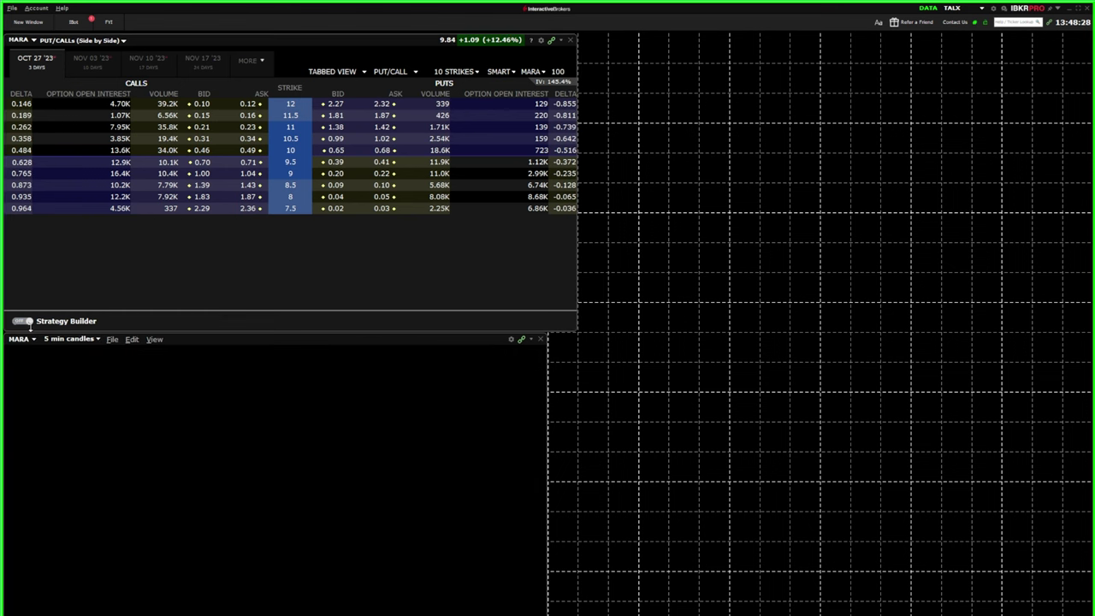
Narrow the option chain and switch the linked chart to the MARA Oct27'23 8.5 call.
{"action": "left_click_drag", "start_coordinate": [579, 305], "coordinate": [563, 299]}
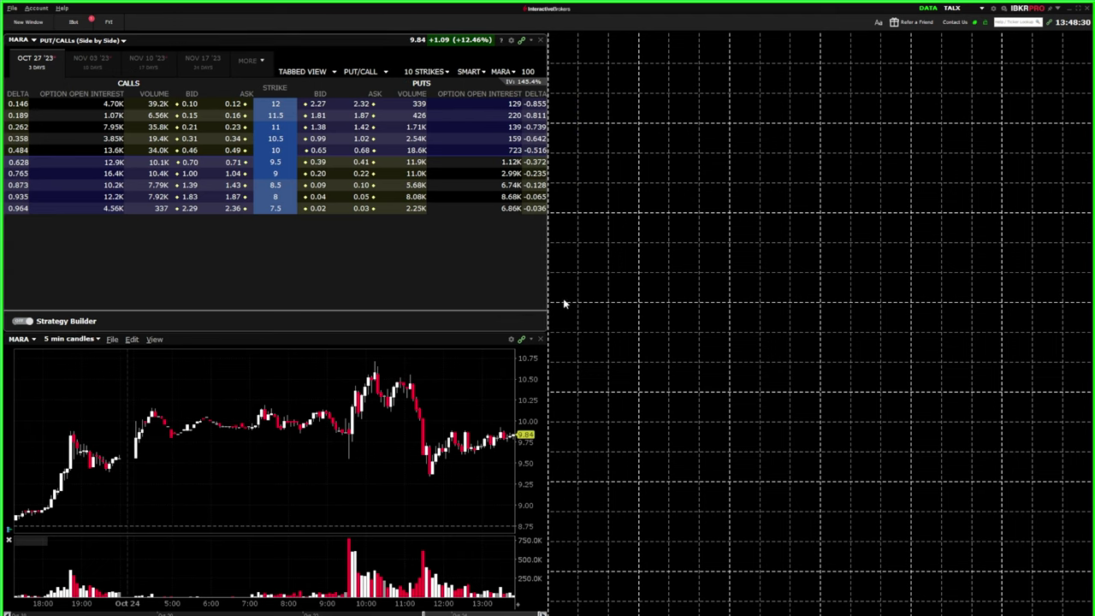
{"action": "scroll", "coordinate": [435, 465], "scroll_direction": "down", "scroll_amount": 3}
{"action": "scroll", "coordinate": [435, 465], "scroll_direction": "up", "scroll_amount": 3}
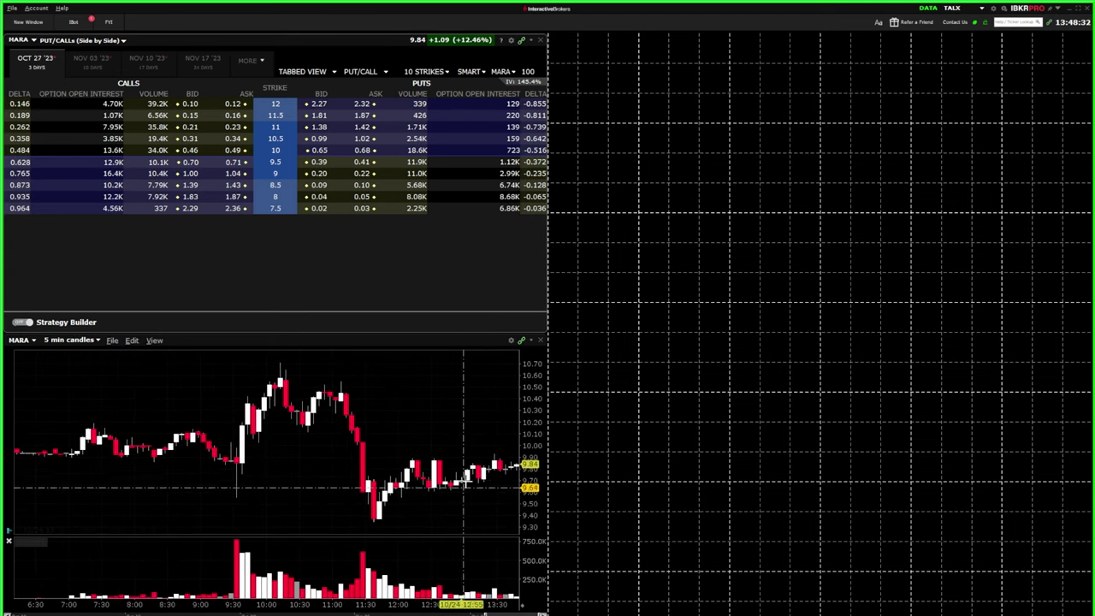
{"action": "left_click", "coordinate": [175, 185]}
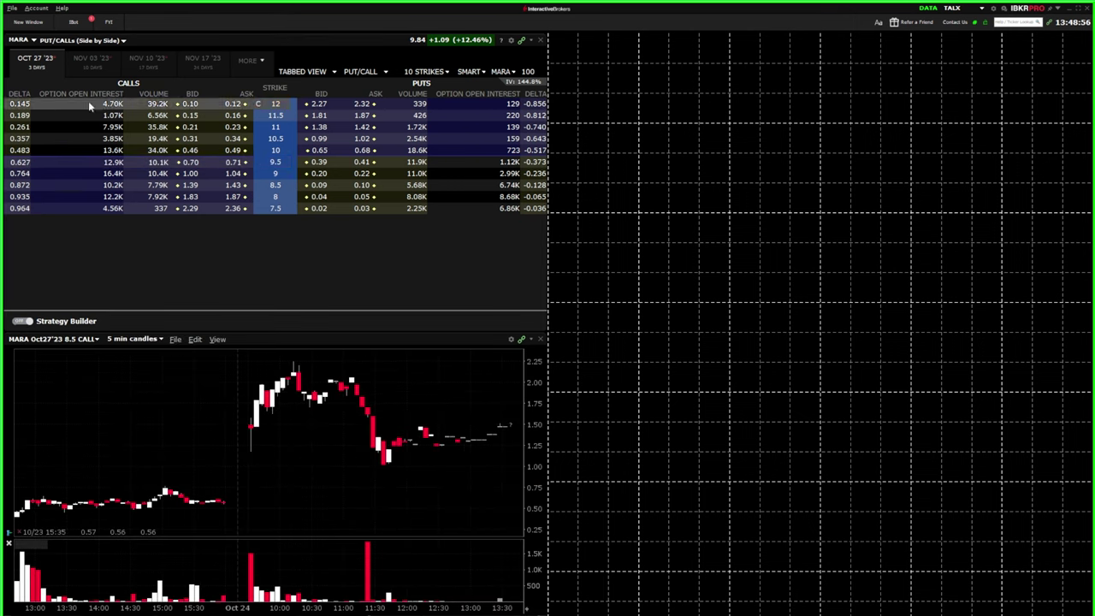
{"action": "left_click", "coordinate": [24, 22]}
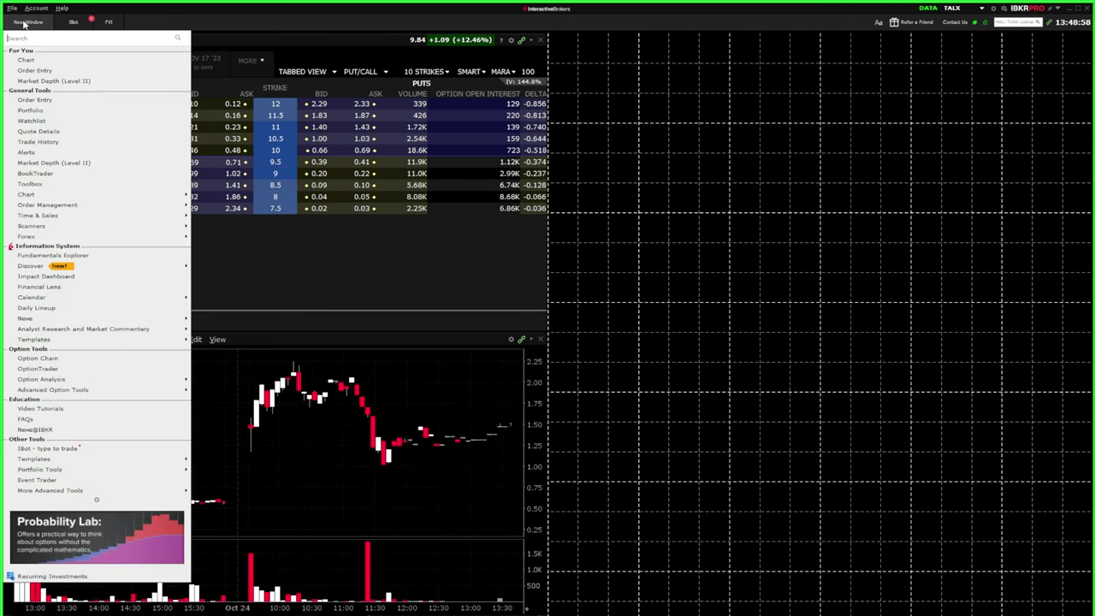
Add an order ticket for the 8.5 call and dock it in the empty grid area.
{"action": "left_click", "coordinate": [34, 71]}
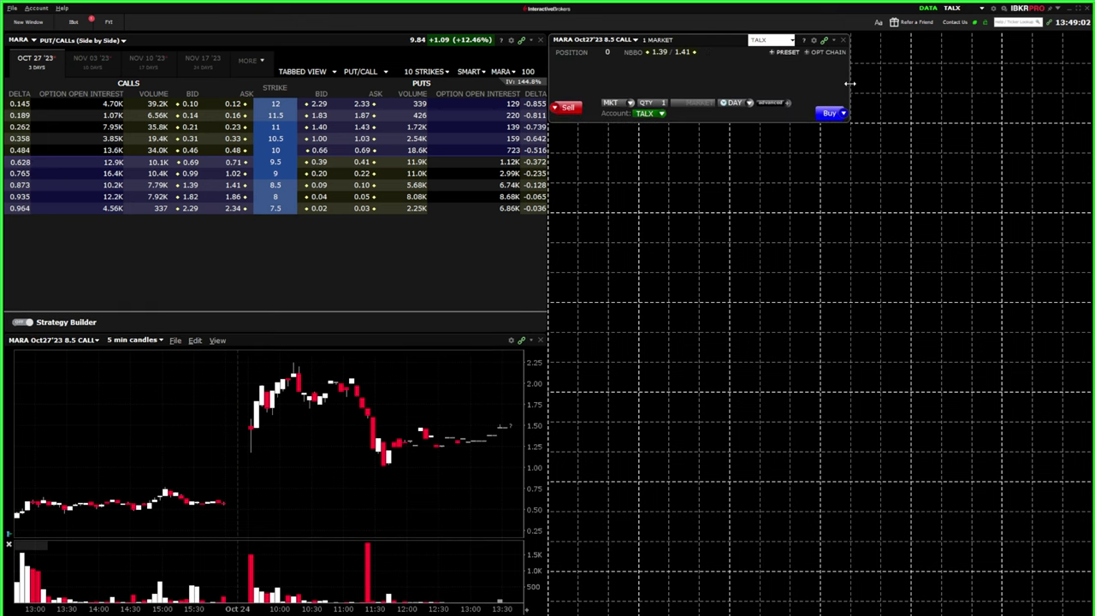
{"action": "left_click_drag", "start_coordinate": [850, 83], "coordinate": [937, 390]}
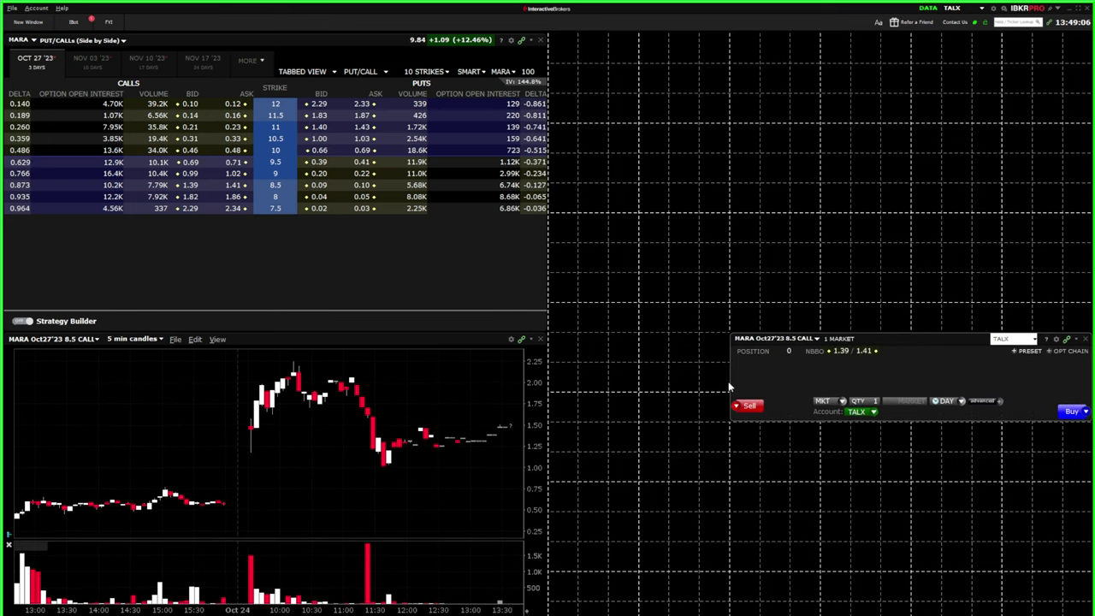
{"action": "left_click_drag", "start_coordinate": [730, 368], "coordinate": [700, 368]}
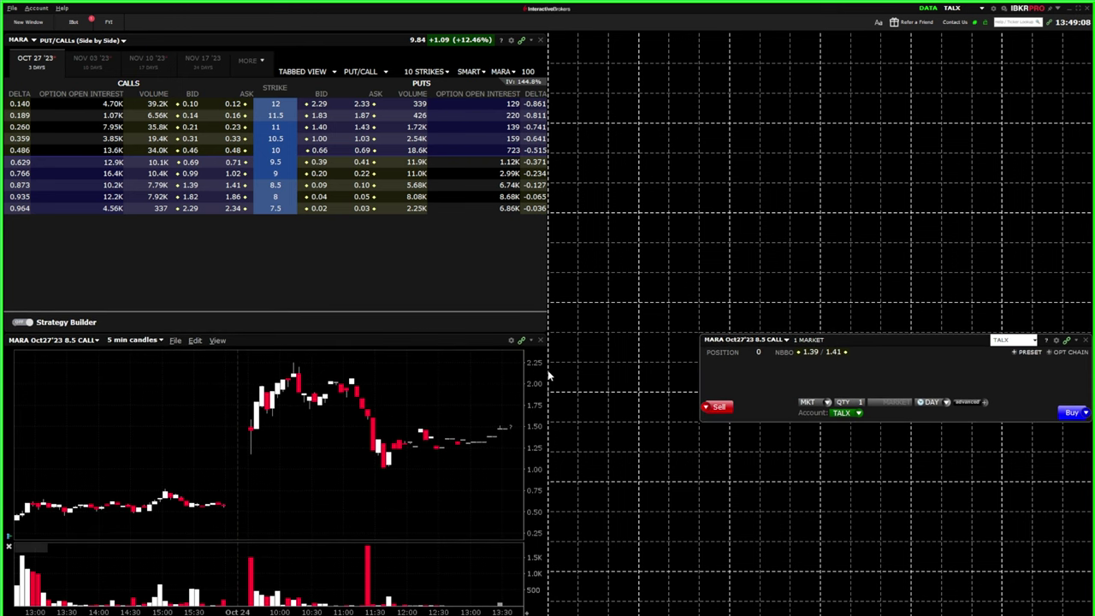
Stage a market sell of 12 MARA Oct27'23 10 puts, then pick the 9.5 put ask.
{"action": "left_click", "coordinate": [316, 150]}
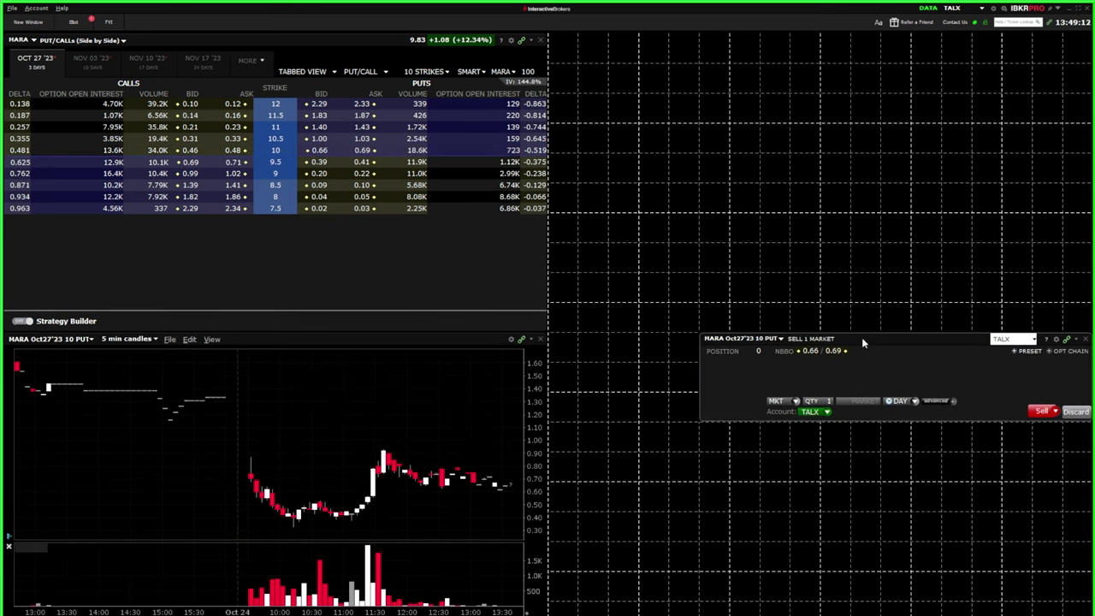
{"action": "left_click", "coordinate": [824, 402]}
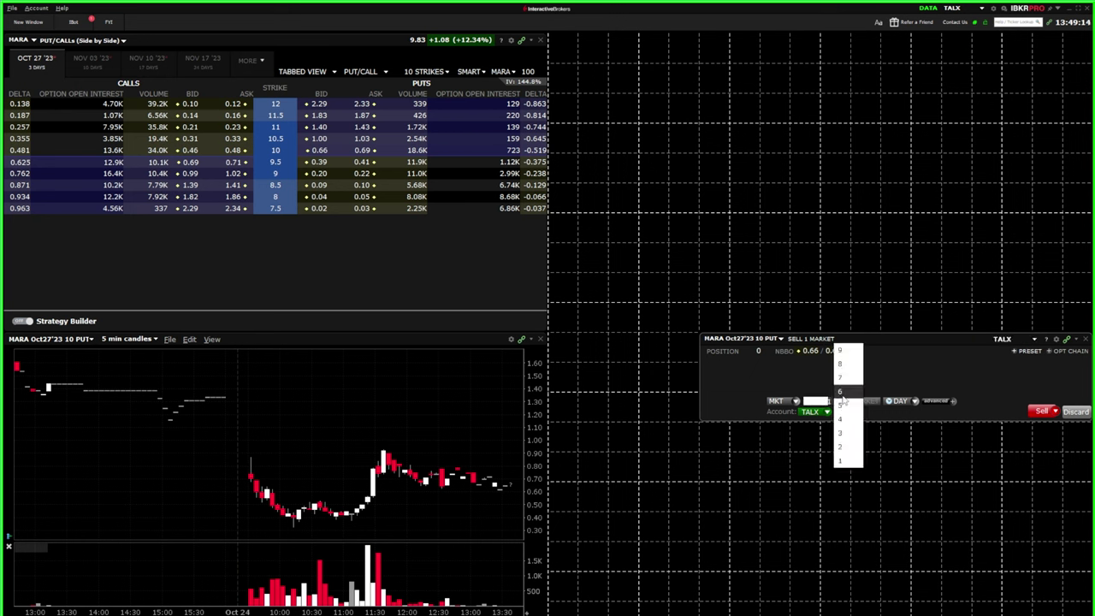
{"action": "scroll", "coordinate": [850, 394], "scroll_direction": "up", "scroll_amount": 1}
{"action": "left_click", "coordinate": [845, 391]}
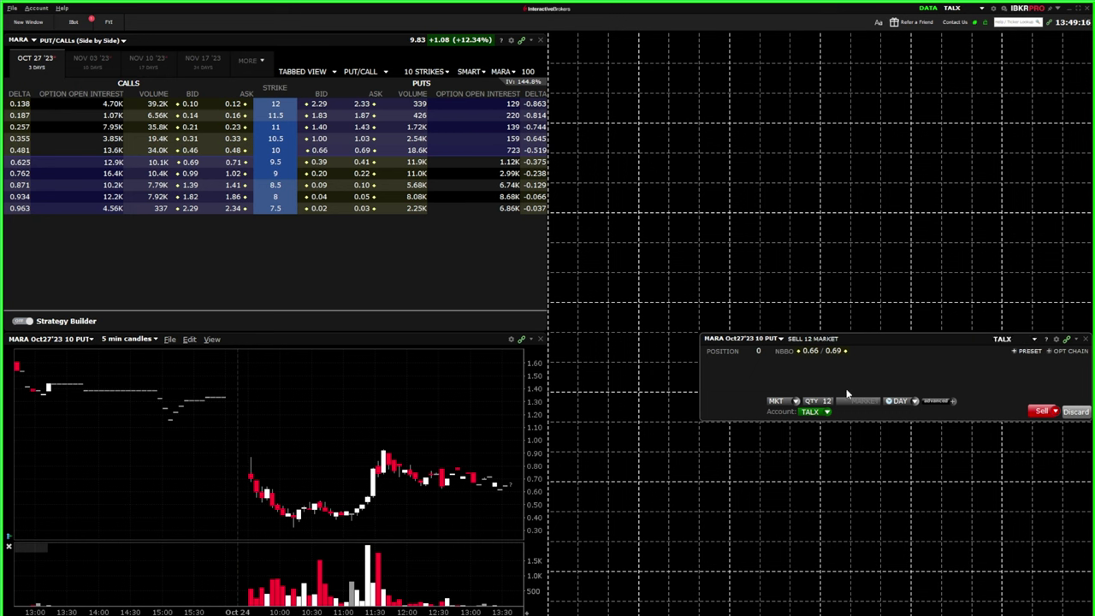
{"action": "left_click", "coordinate": [793, 402]}
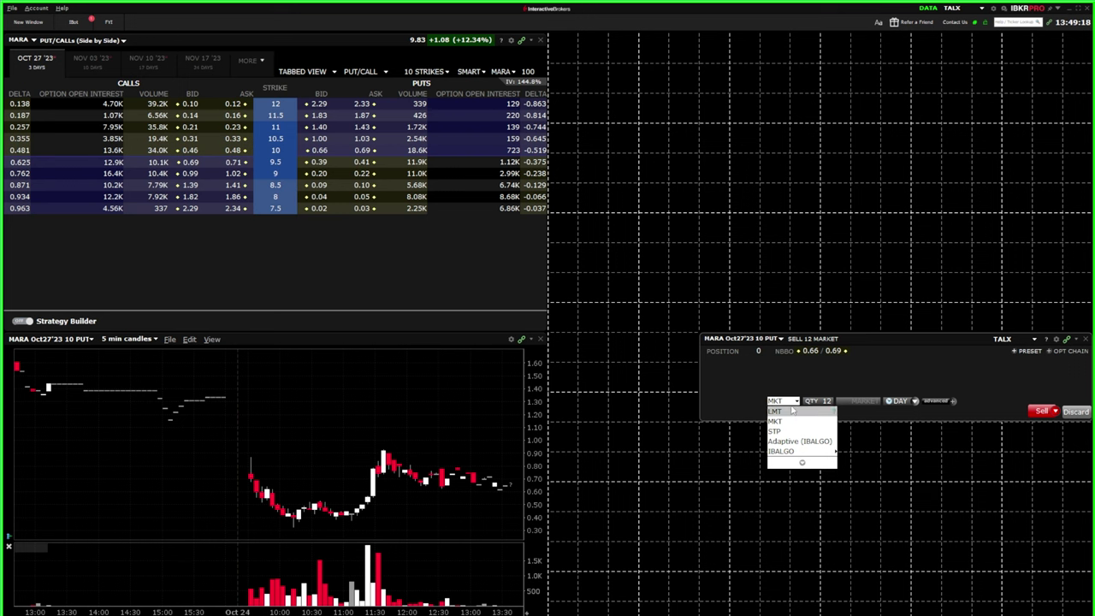
{"action": "left_click", "coordinate": [792, 405]}
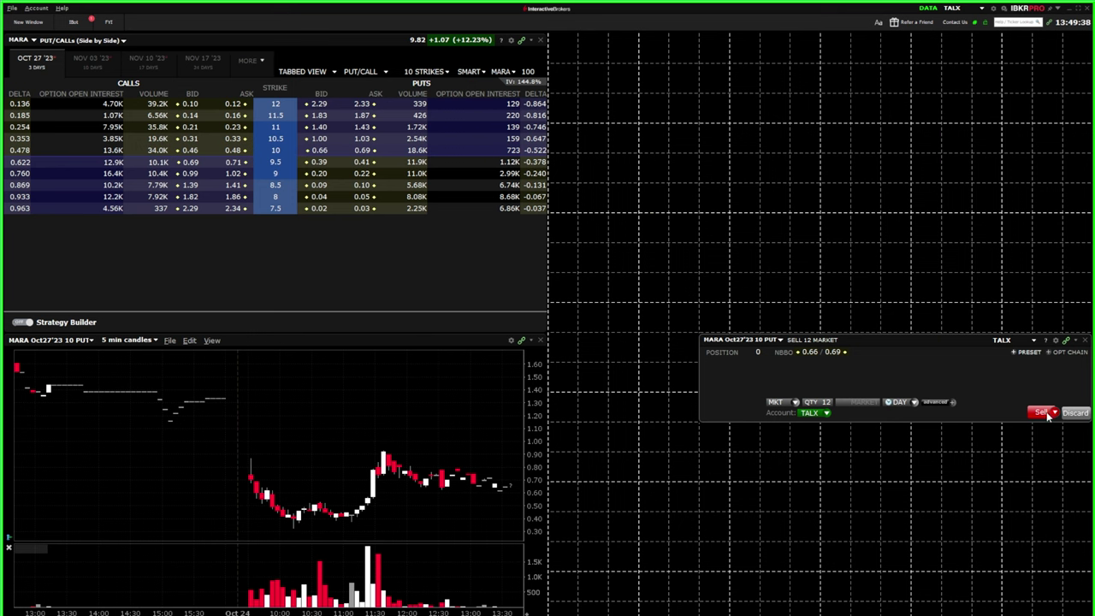
{"action": "left_click", "coordinate": [363, 162]}
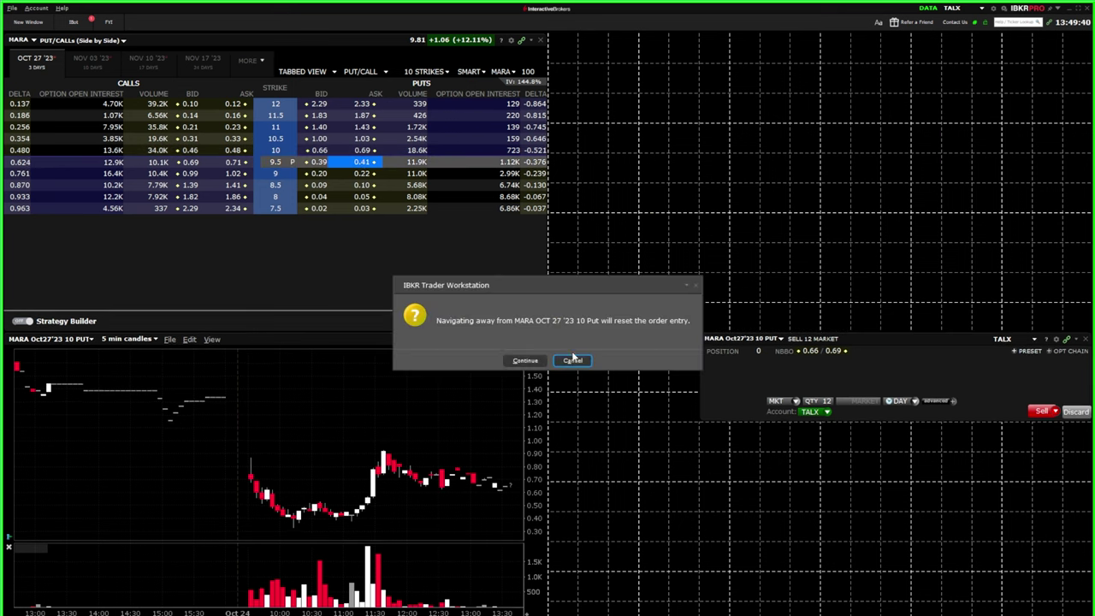
Confirm the order reset, switch the ticket to the Simplified style, and load the 10 put.
{"action": "left_click", "coordinate": [526, 361]}
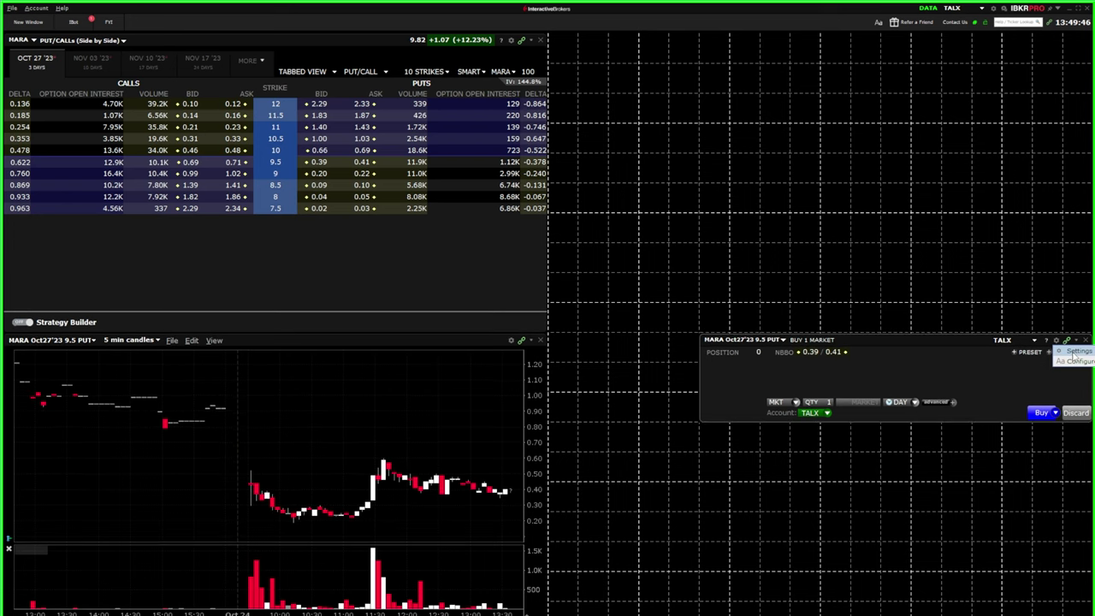
{"action": "left_click", "coordinate": [1074, 354]}
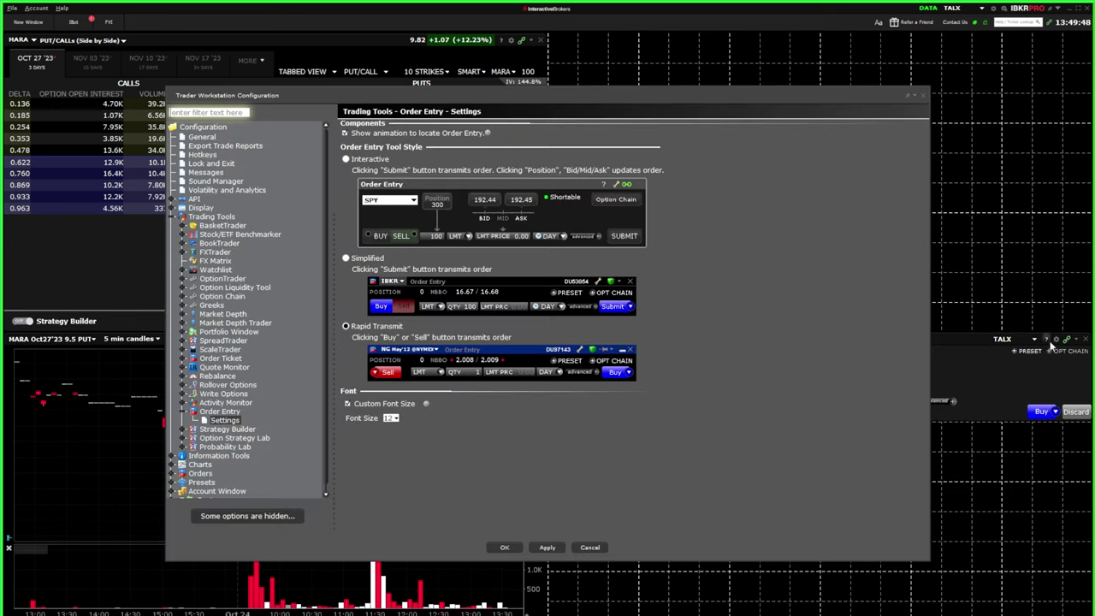
{"action": "left_click", "coordinate": [346, 257]}
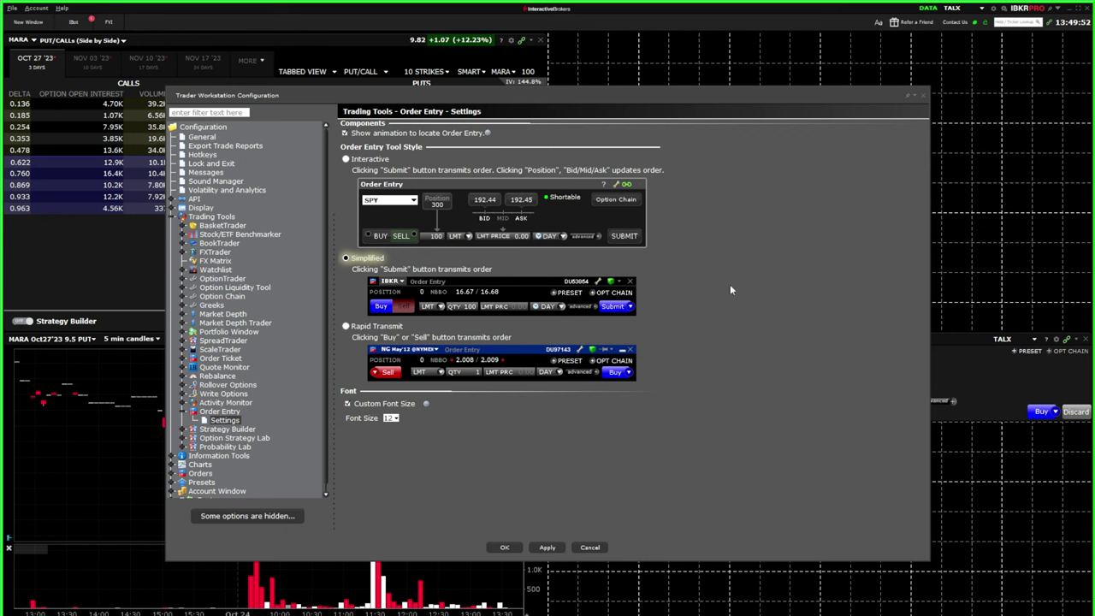
{"action": "left_click", "coordinate": [554, 548]}
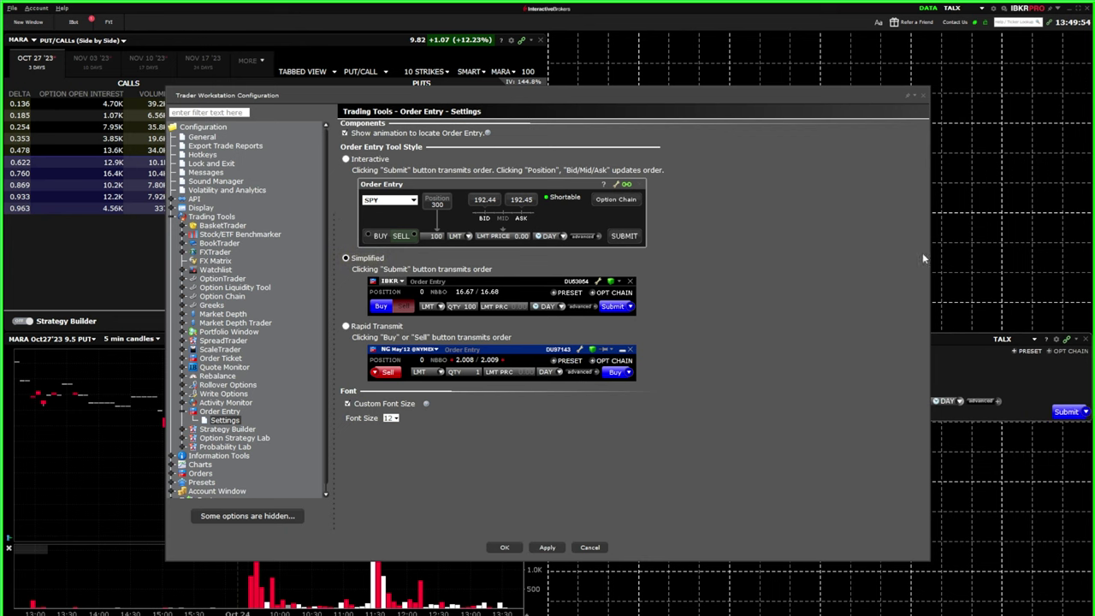
{"action": "left_click", "coordinate": [505, 548]}
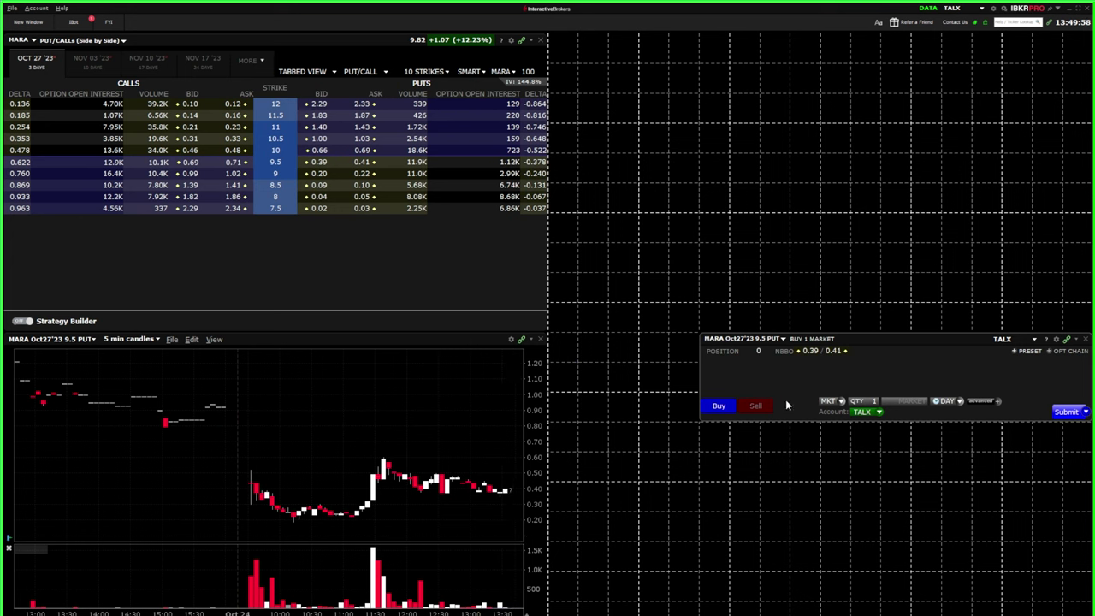
{"action": "left_click", "coordinate": [362, 150]}
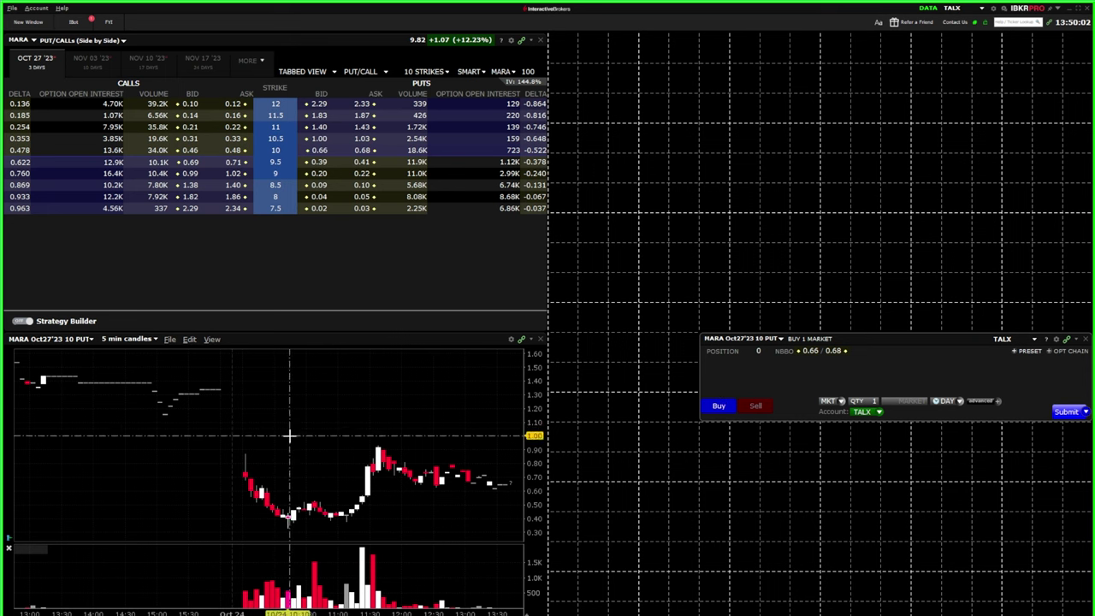
Add a Portfolio panel, widen the chain and chart to meet it, and dock the ticket beneath.
{"action": "left_click", "coordinate": [28, 22]}
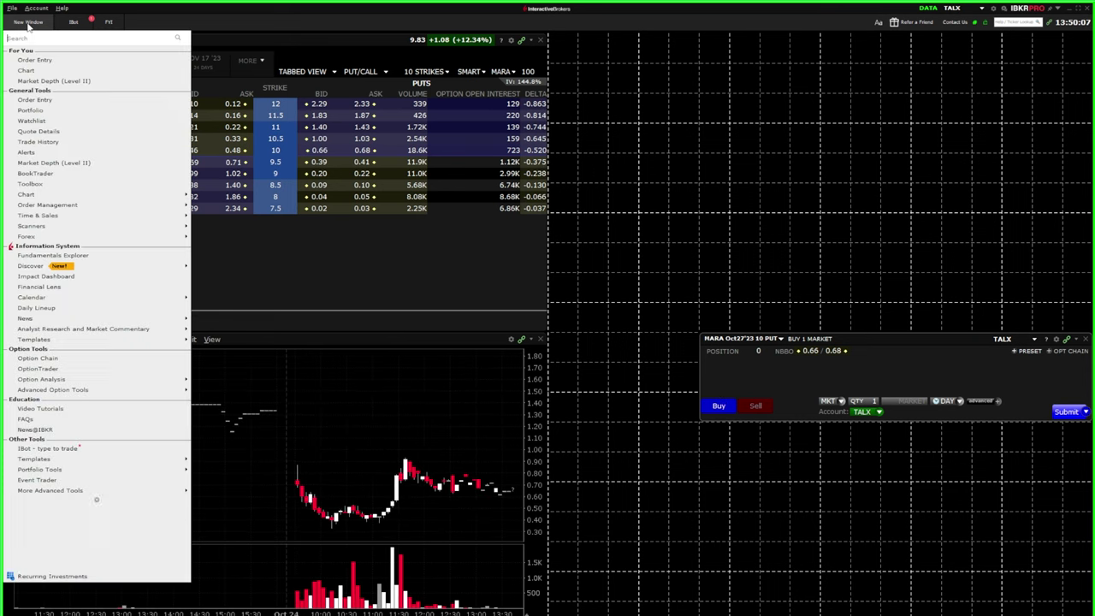
{"action": "left_click", "coordinate": [88, 111]}
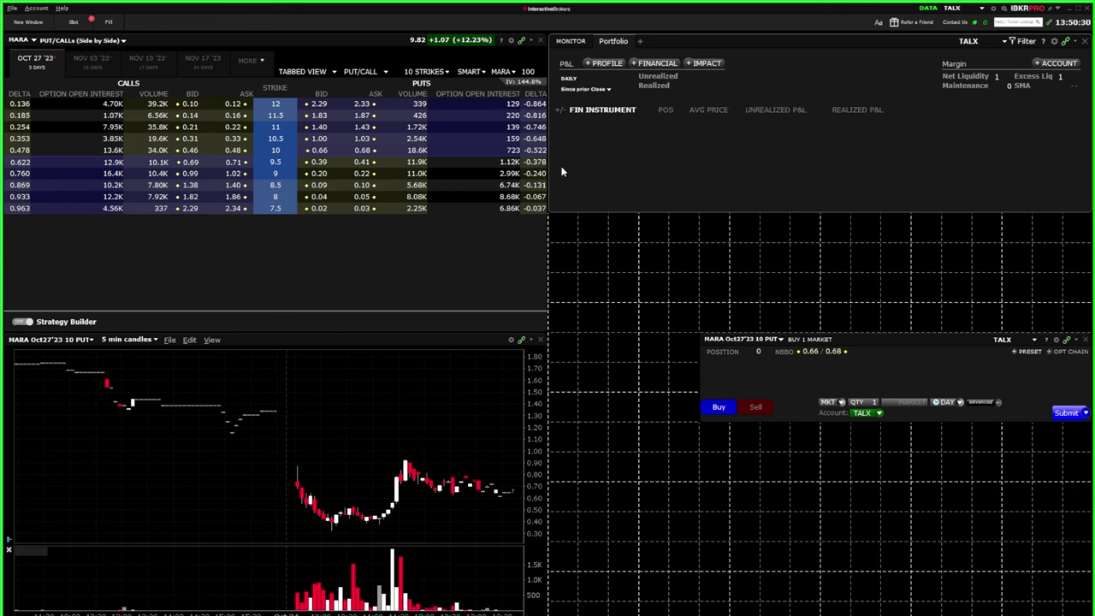
{"action": "left_click_drag", "start_coordinate": [550, 167], "coordinate": [645, 168]}
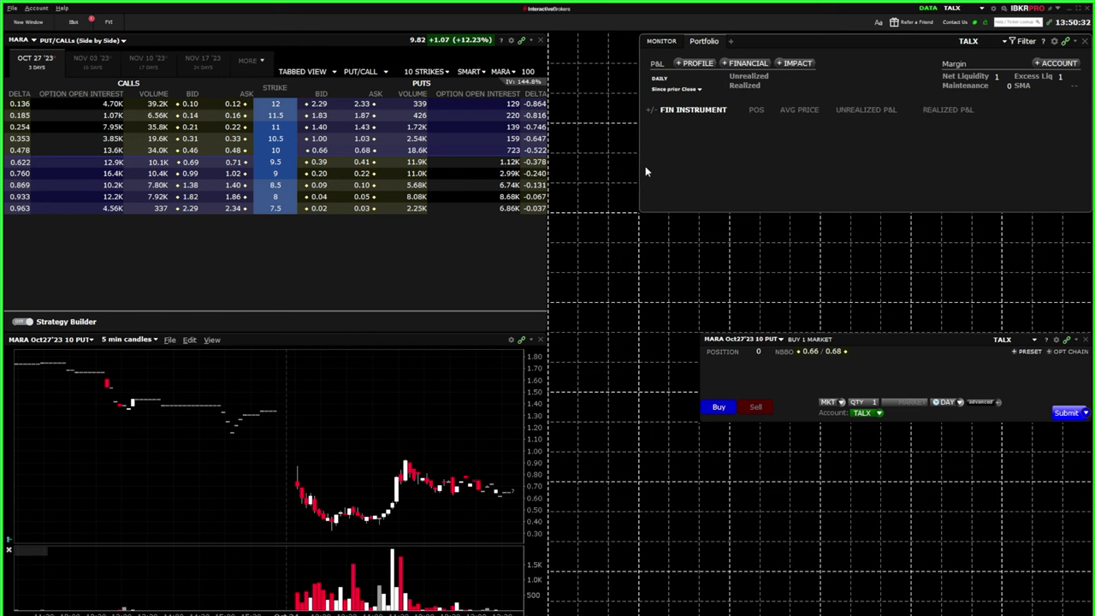
{"action": "left_click_drag", "start_coordinate": [557, 169], "coordinate": [640, 174]}
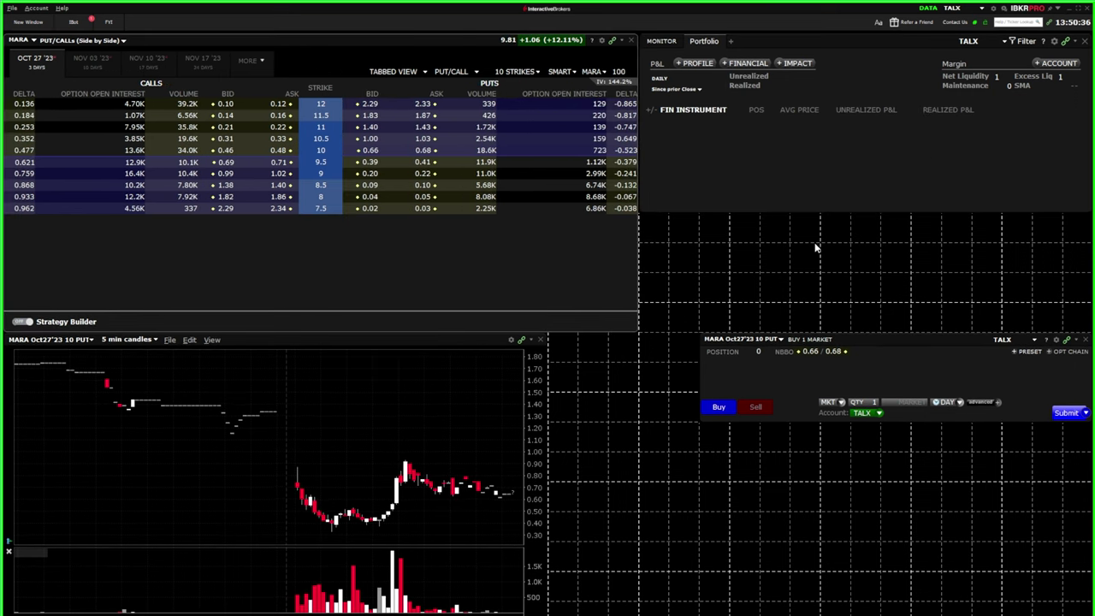
{"action": "left_click_drag", "start_coordinate": [524, 384], "coordinate": [634, 384]}
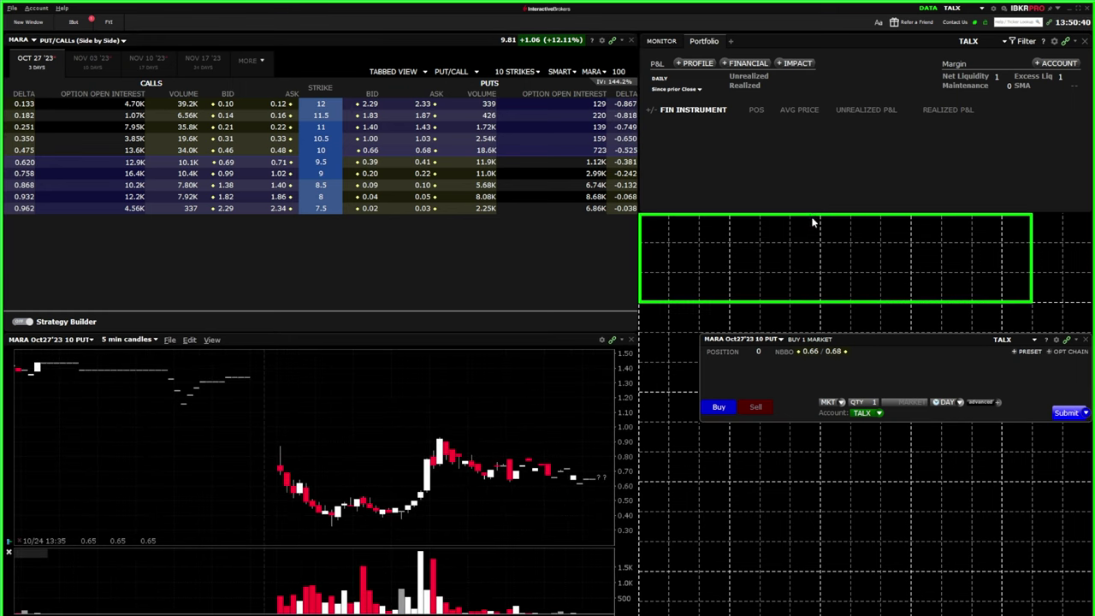
{"action": "left_click_drag", "start_coordinate": [814, 219], "coordinate": [816, 223]}
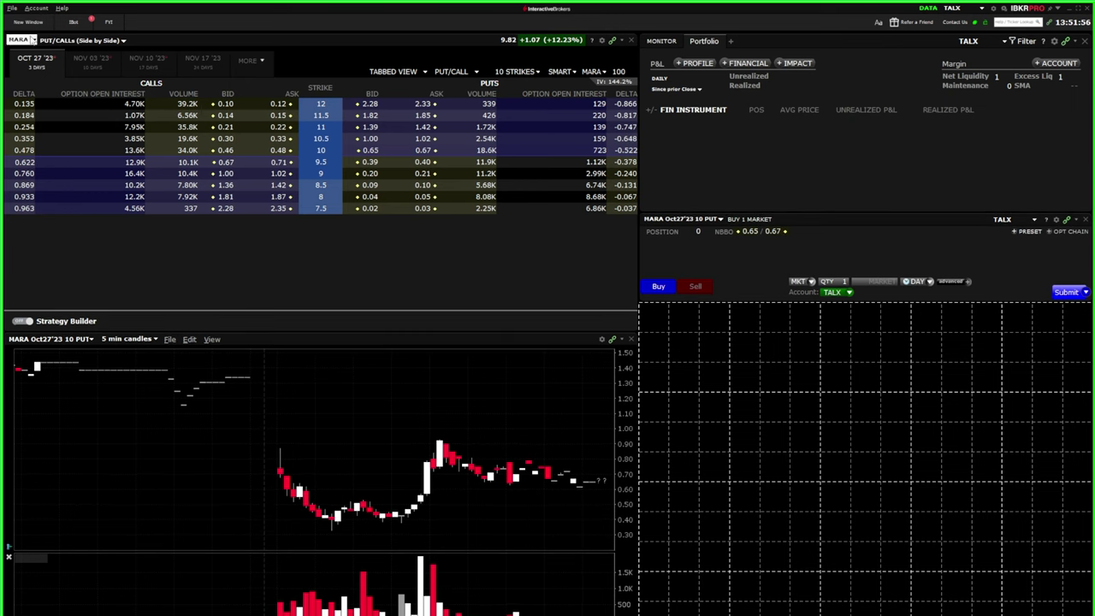
Dock a new Orders panel under the order ticket and widen it to the window edge.
{"action": "left_click", "coordinate": [24, 21]}
{"action": "mouse_move", "coordinate": [102, 199]}
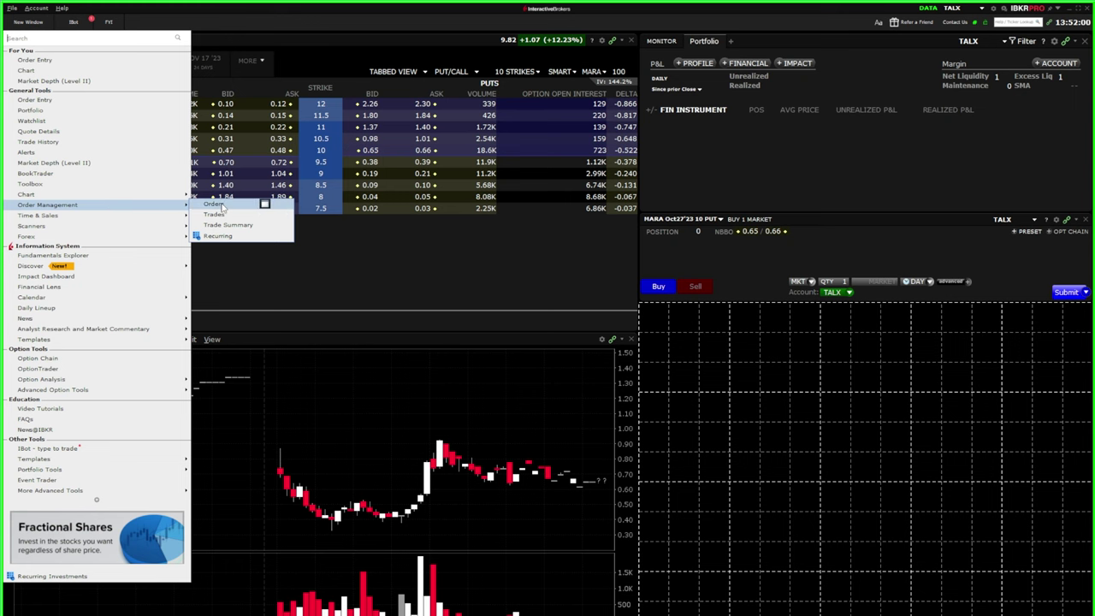
{"action": "left_click", "coordinate": [220, 206]}
{"action": "left_click", "coordinate": [802, 313]}
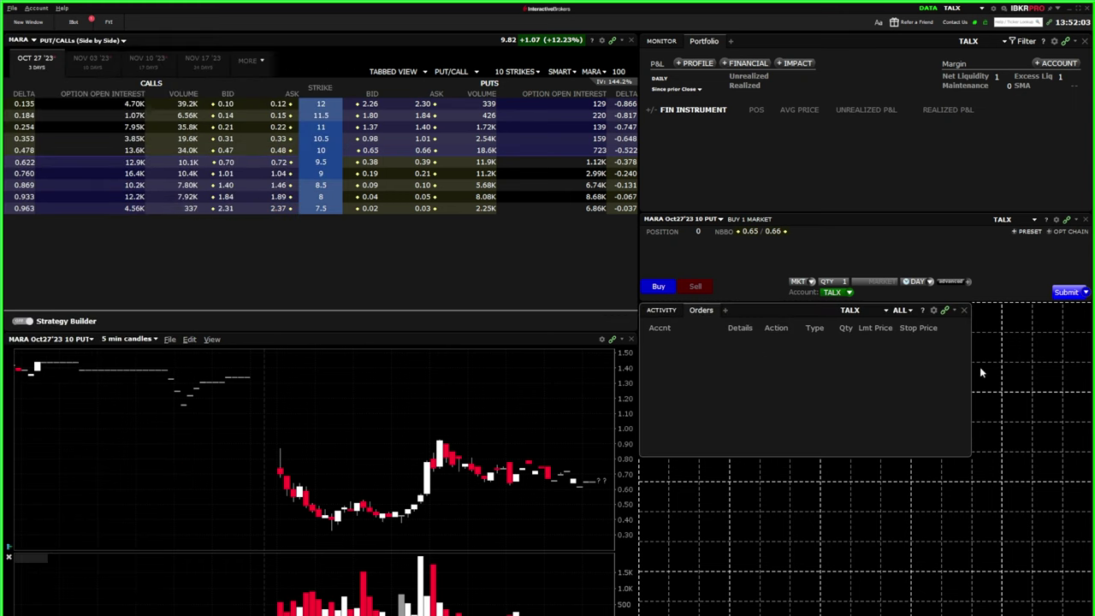
{"action": "left_click_drag", "start_coordinate": [971, 369], "coordinate": [1092, 369]}
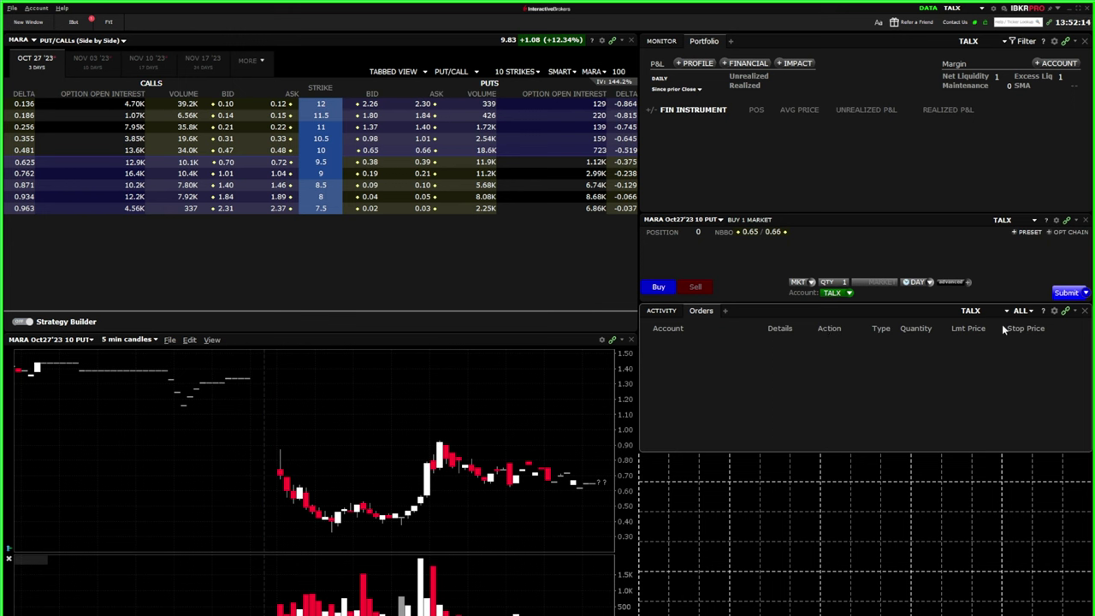
Filter the Orders panel to Live Orders and make it shorter.
{"action": "mouse_move", "coordinate": [1029, 329]}
{"action": "left_click", "coordinate": [1024, 313]}
{"action": "left_click", "coordinate": [1034, 332]}
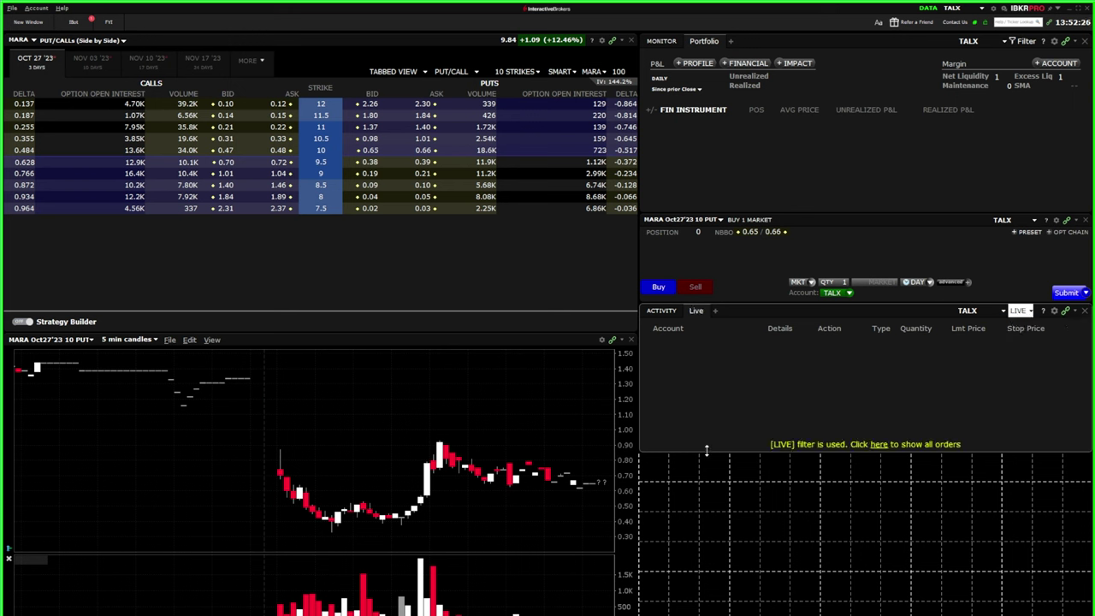
{"action": "left_click_drag", "start_coordinate": [703, 452], "coordinate": [707, 425]}
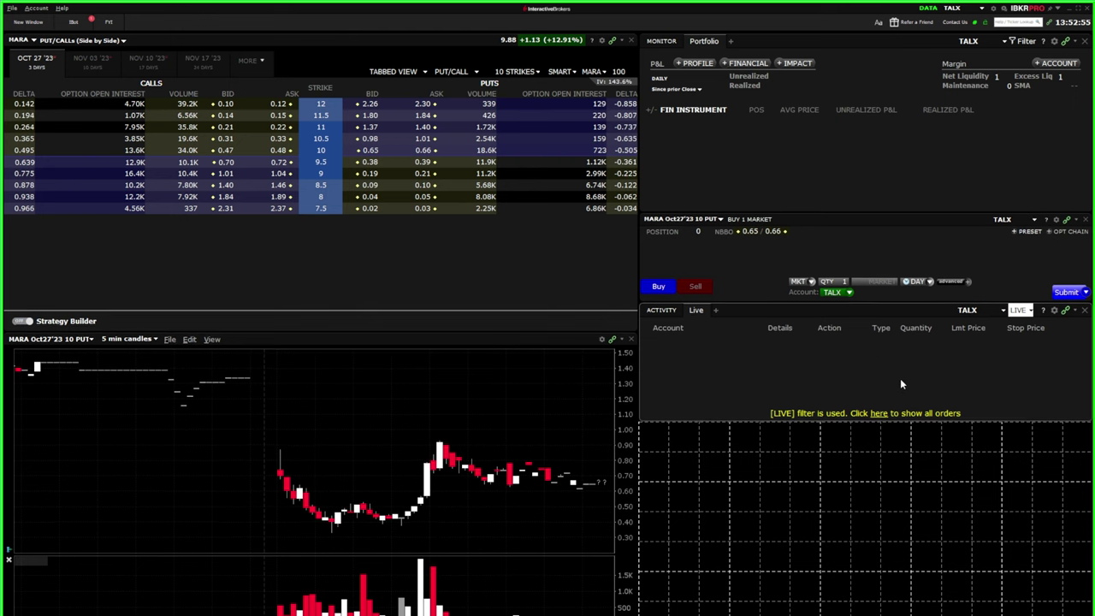
Open Market Depth for the MARA 10 put, widen it, and dock it at the lower right.
{"action": "left_click", "coordinate": [28, 21]}
{"action": "left_click", "coordinate": [34, 81]}
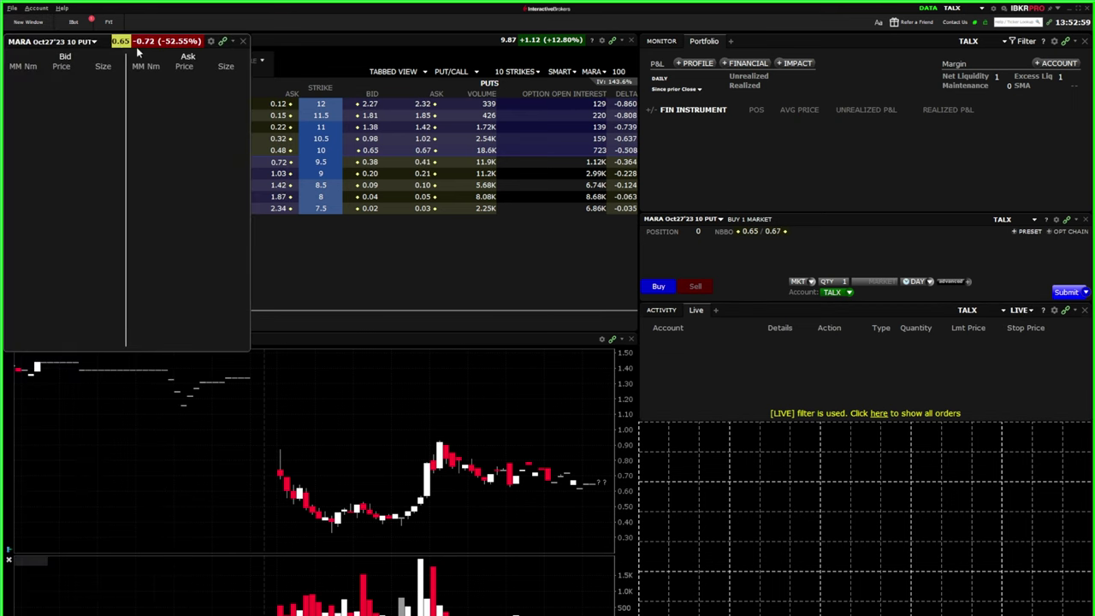
{"action": "left_click_drag", "start_coordinate": [249, 82], "coordinate": [303, 82]}
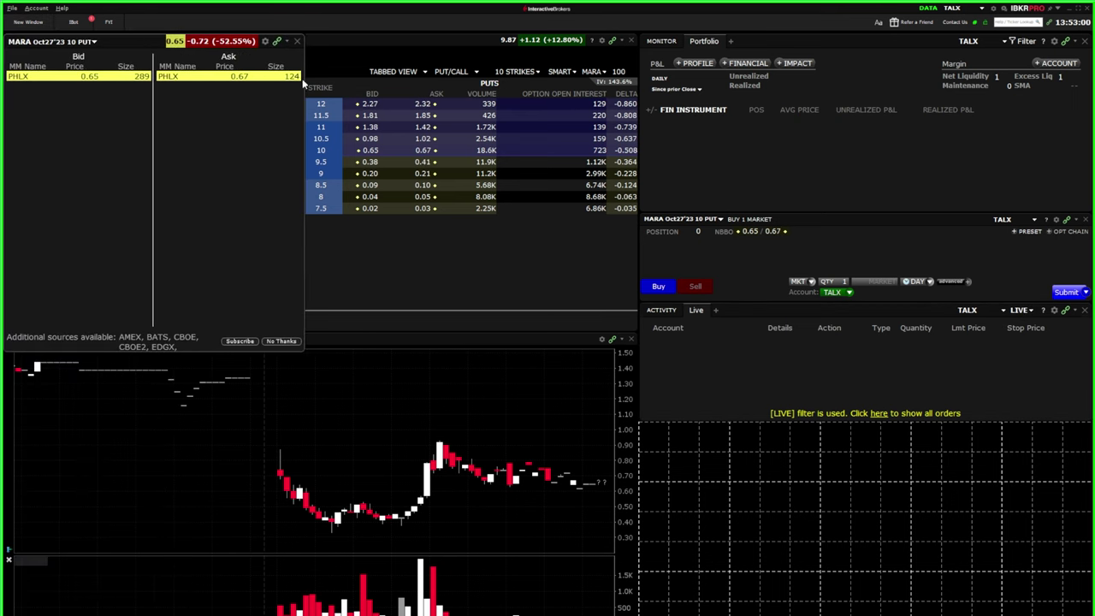
{"action": "left_click_drag", "start_coordinate": [158, 50], "coordinate": [388, 105]}
{"action": "left_click_drag", "start_coordinate": [796, 302], "coordinate": [731, 523]}
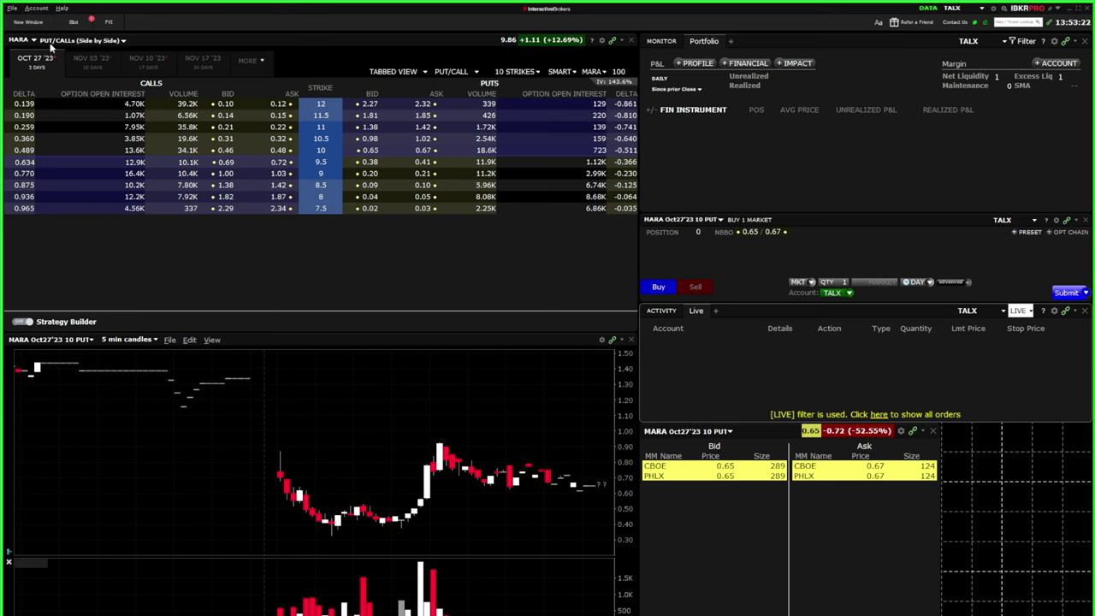
{"action": "left_click", "coordinate": [28, 22]}
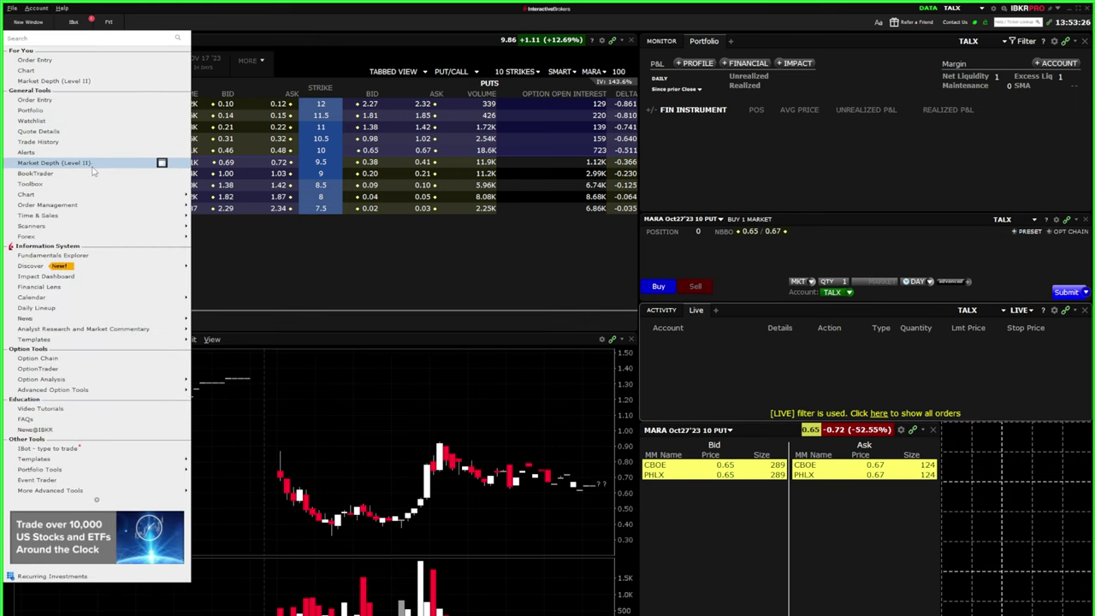
Add a Time & Sales window and dock it in the bottom-right corner.
{"action": "mouse_move", "coordinate": [94, 214]}
{"action": "left_click", "coordinate": [225, 217]}
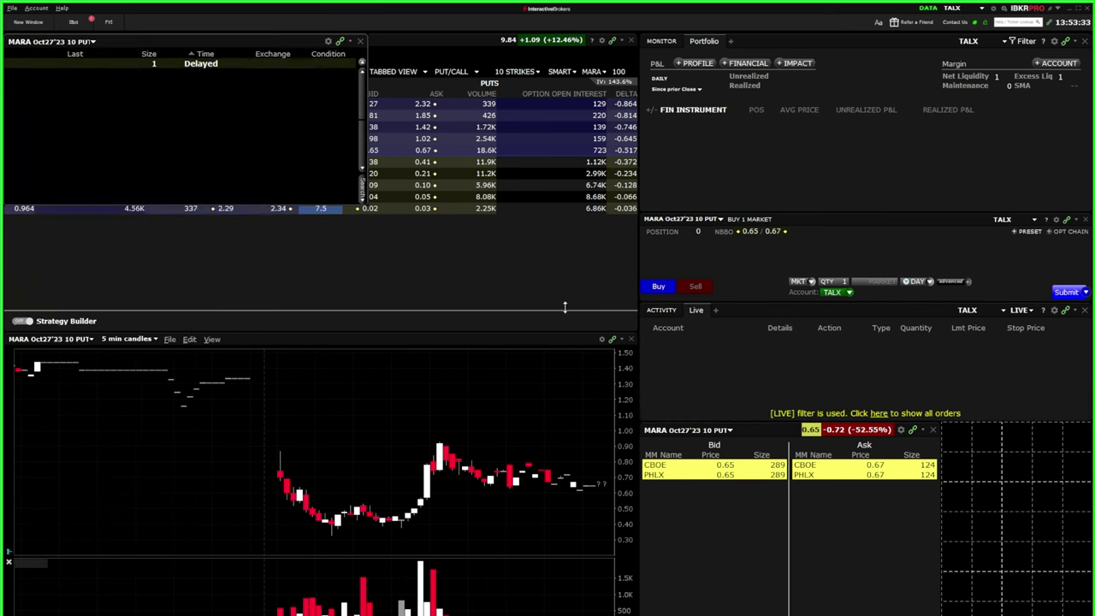
{"action": "left_click_drag", "start_coordinate": [234, 47], "coordinate": [997, 492]}
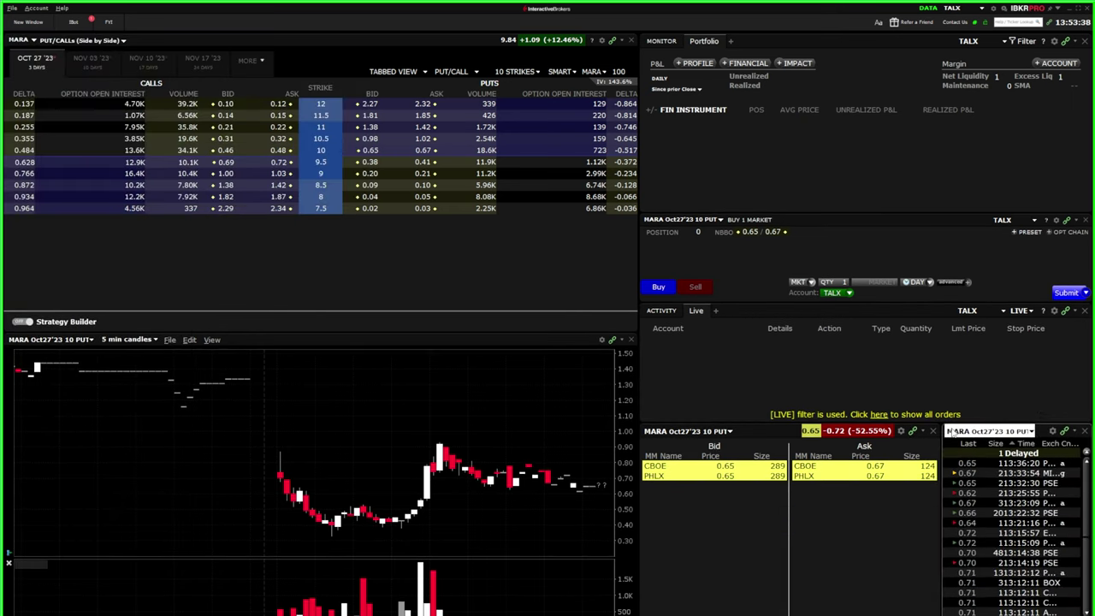
Hide the Exchange and Condition columns and order the Time & Sales columns as Last, Size, Time.
{"action": "right_click", "coordinate": [1035, 469]}
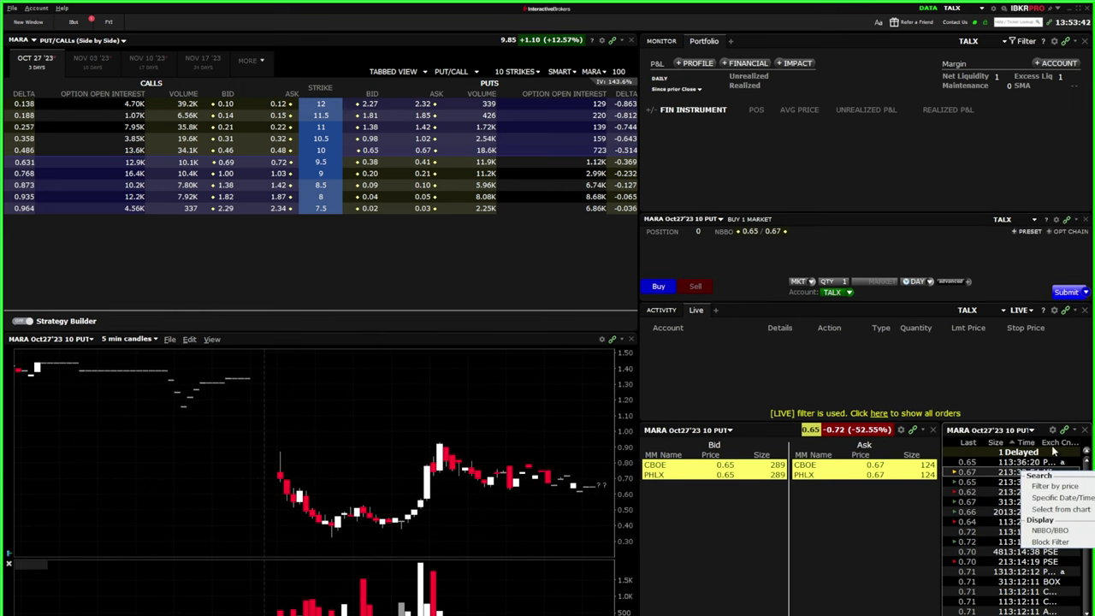
{"action": "left_click", "coordinate": [1054, 430]}
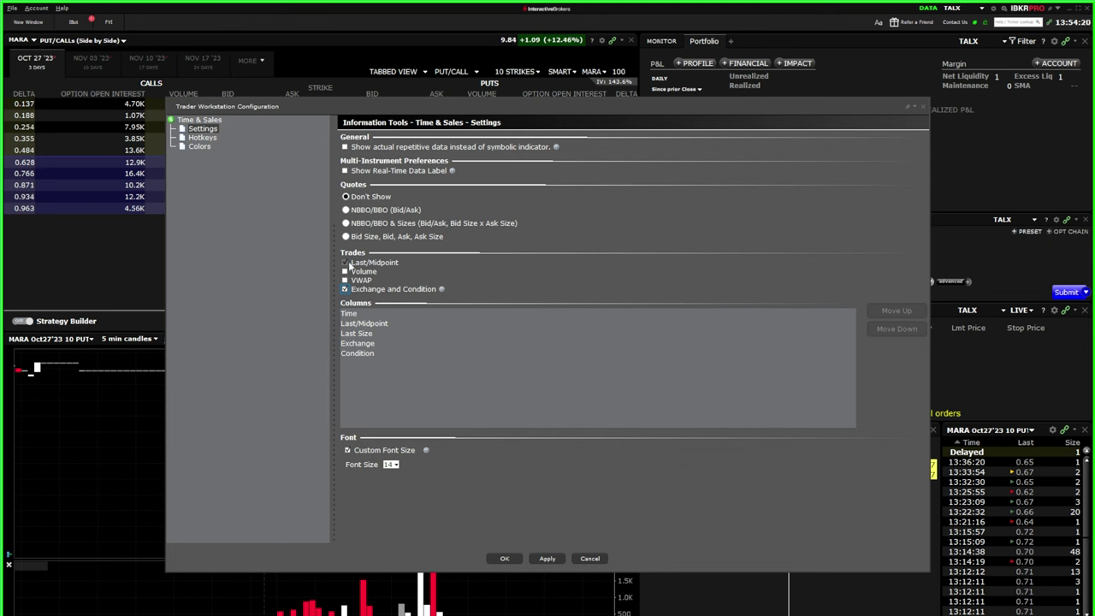
{"action": "left_click", "coordinate": [344, 289]}
{"action": "left_click", "coordinate": [358, 334]}
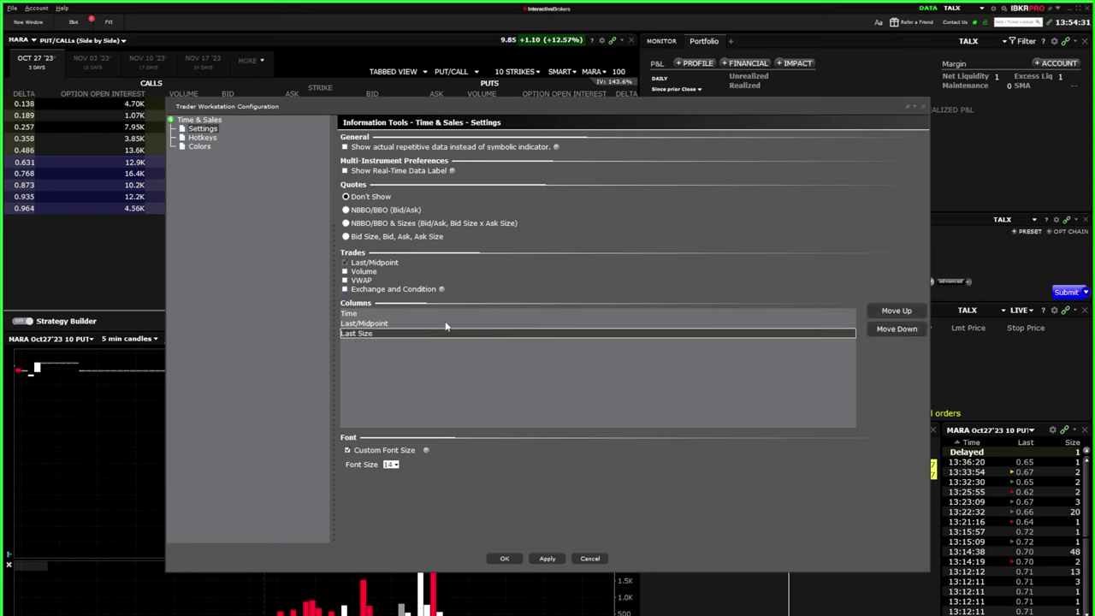
{"action": "left_click", "coordinate": [378, 325]}
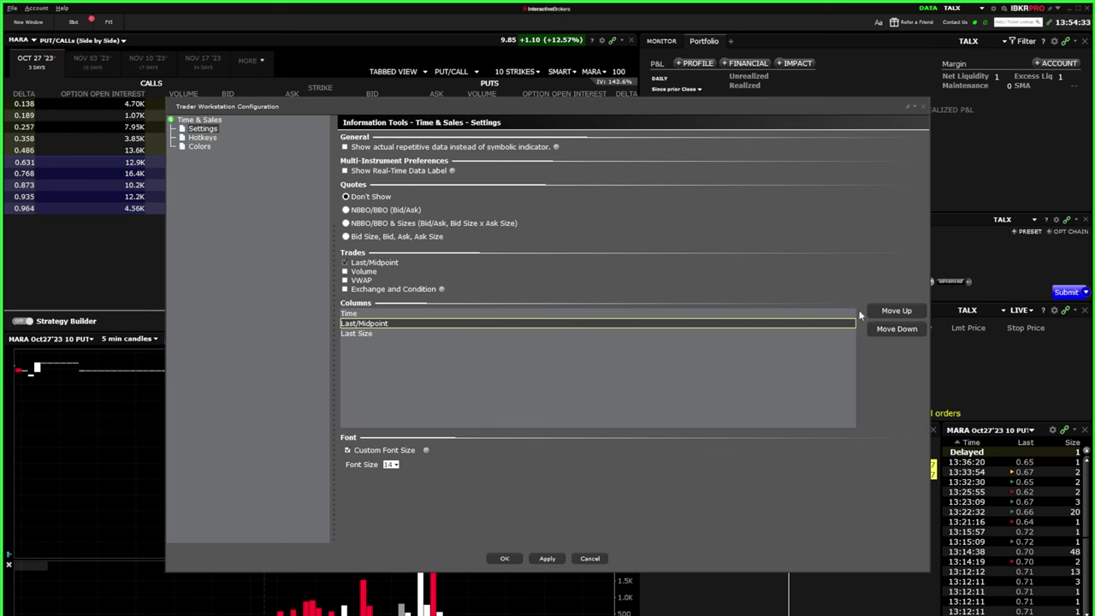
{"action": "left_click", "coordinate": [886, 311]}
{"action": "left_click", "coordinate": [356, 335]}
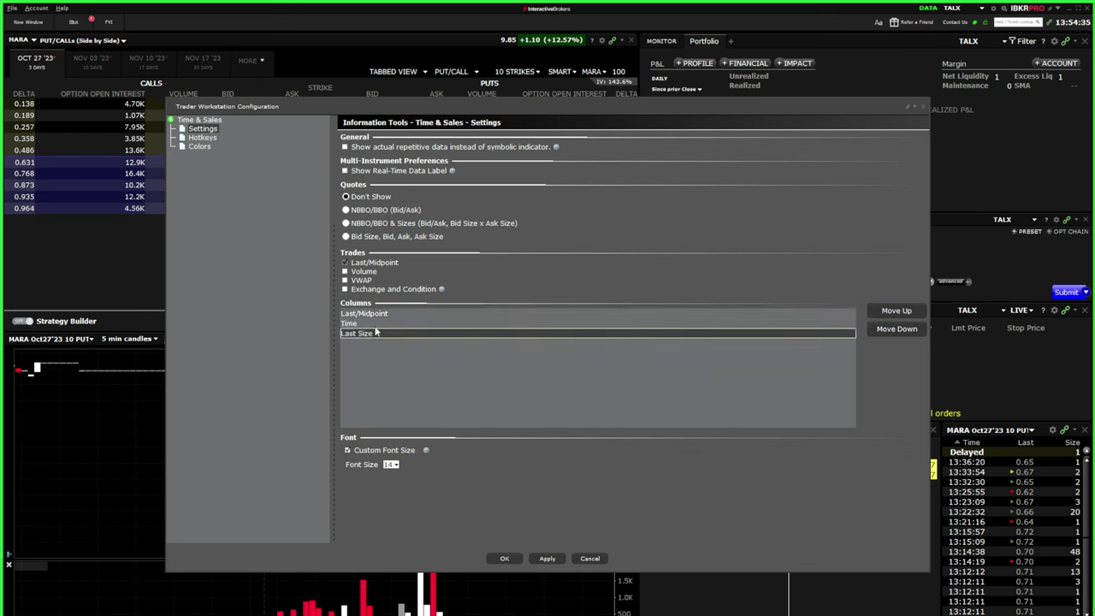
{"action": "left_click", "coordinate": [899, 314]}
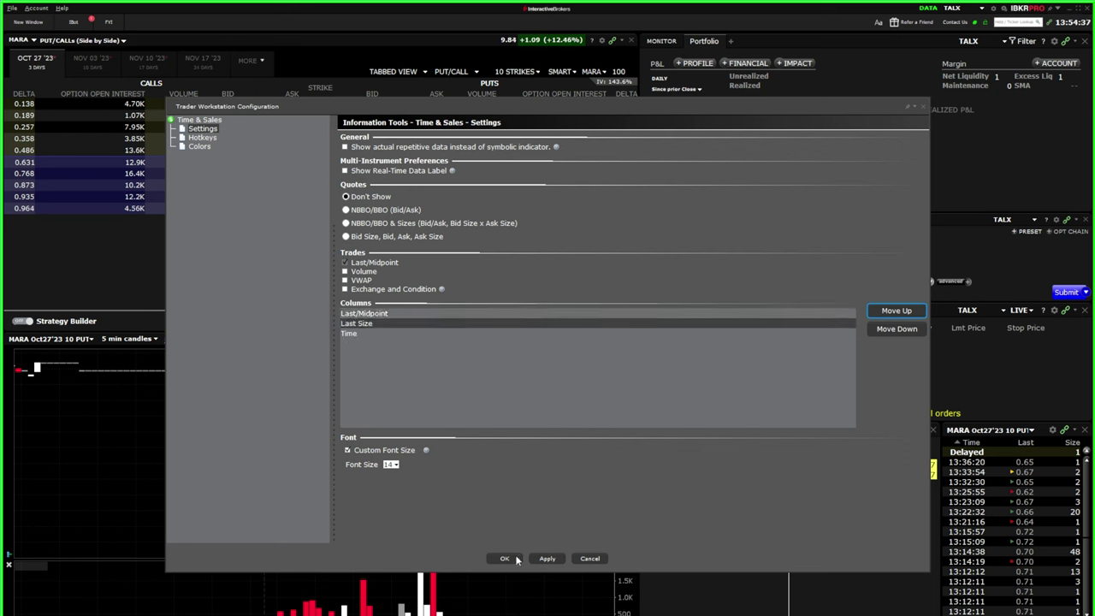
{"action": "left_click", "coordinate": [546, 559]}
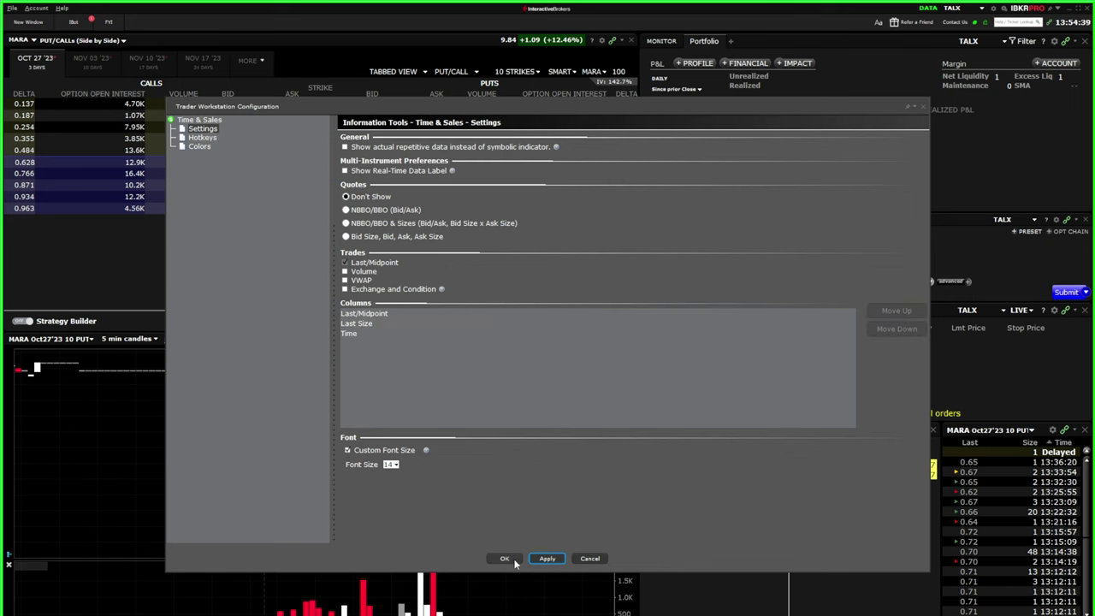
{"action": "left_click", "coordinate": [506, 557]}
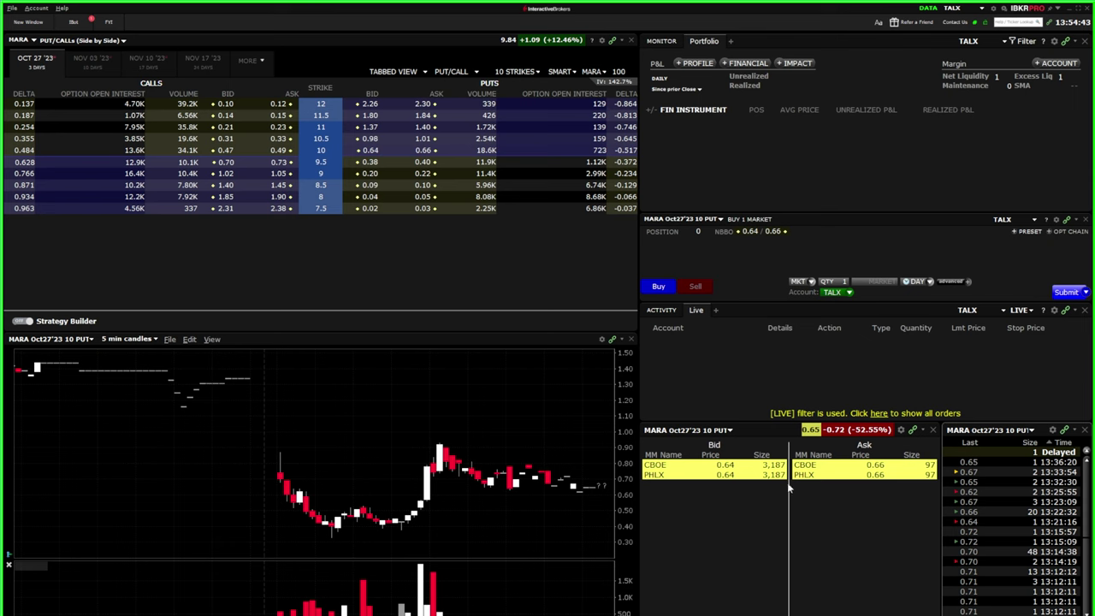
Save the workspace layout and load the MARA Oct27'23 9 call into the linked panels.
{"action": "left_click", "coordinate": [985, 24]}
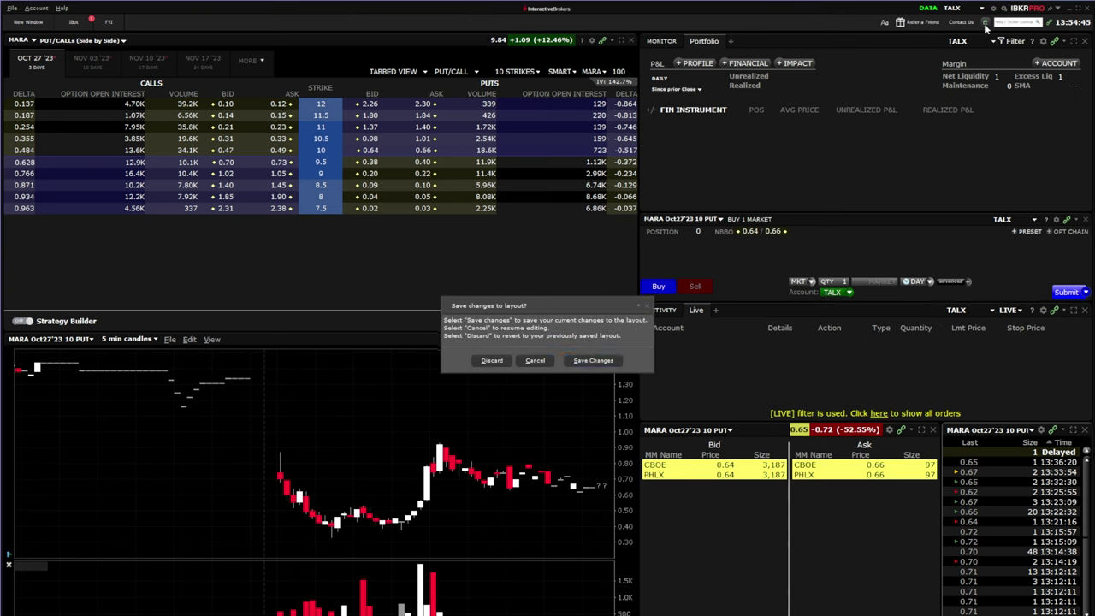
{"action": "left_click", "coordinate": [590, 360]}
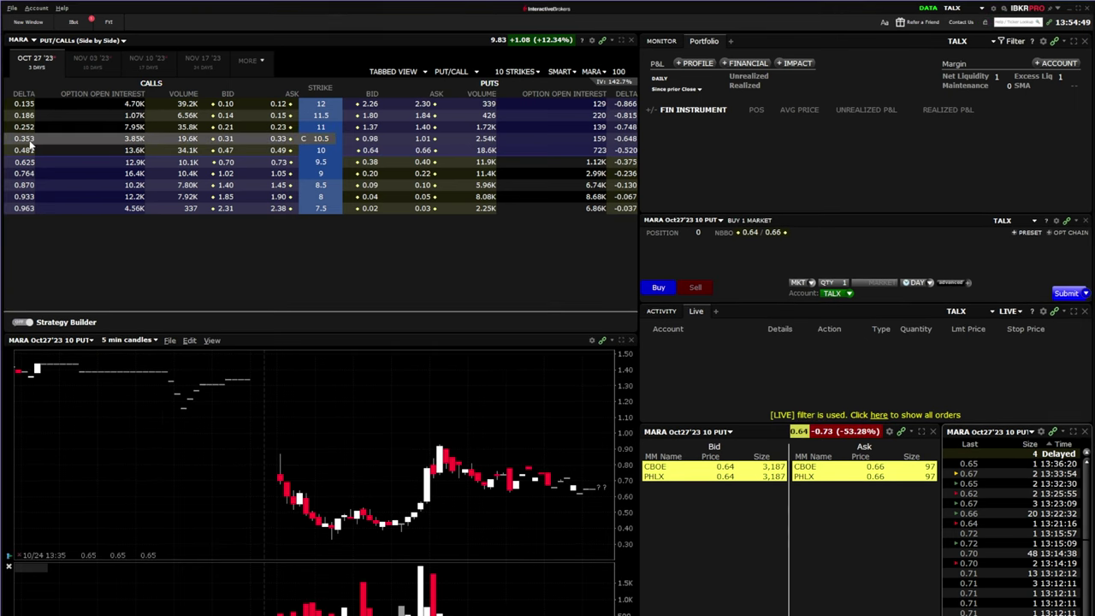
{"action": "left_click", "coordinate": [30, 145]}
{"action": "left_click", "coordinate": [26, 173]}
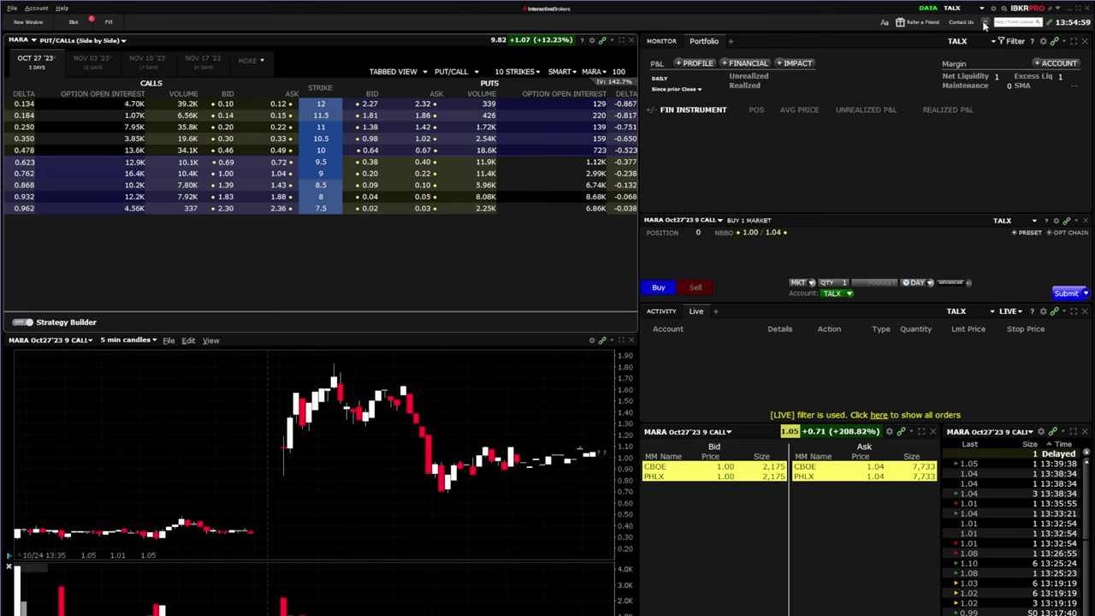
{"action": "left_click", "coordinate": [30, 22]}
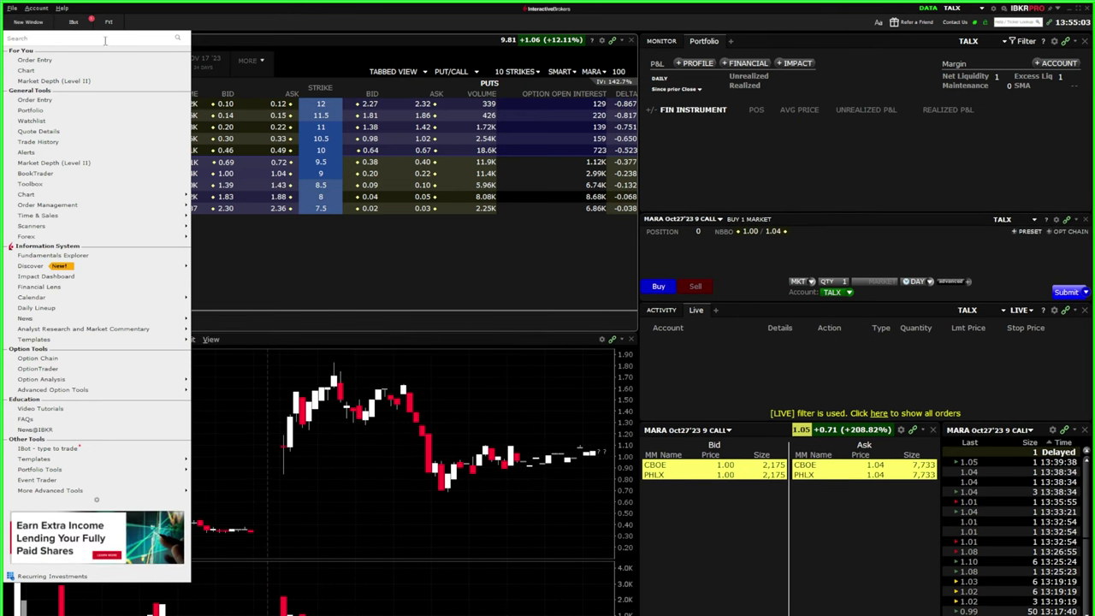
Create a new watchlist and dock it to the right of the chart.
{"action": "left_click", "coordinate": [61, 120]}
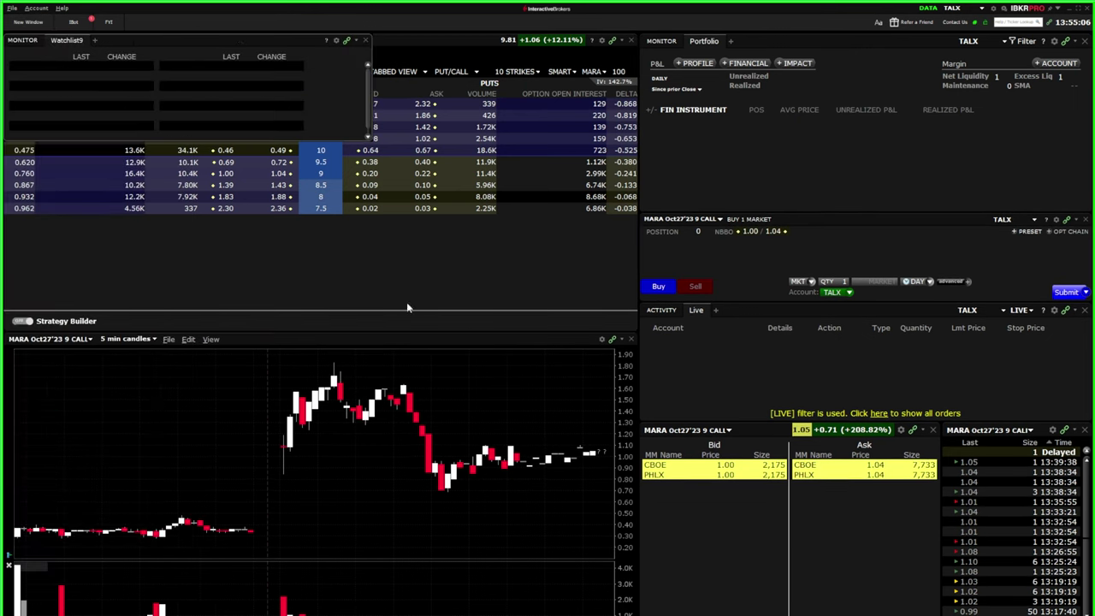
{"action": "left_click_drag", "start_coordinate": [188, 39], "coordinate": [459, 555]}
{"action": "left_click_drag", "start_coordinate": [279, 588], "coordinate": [505, 368]}
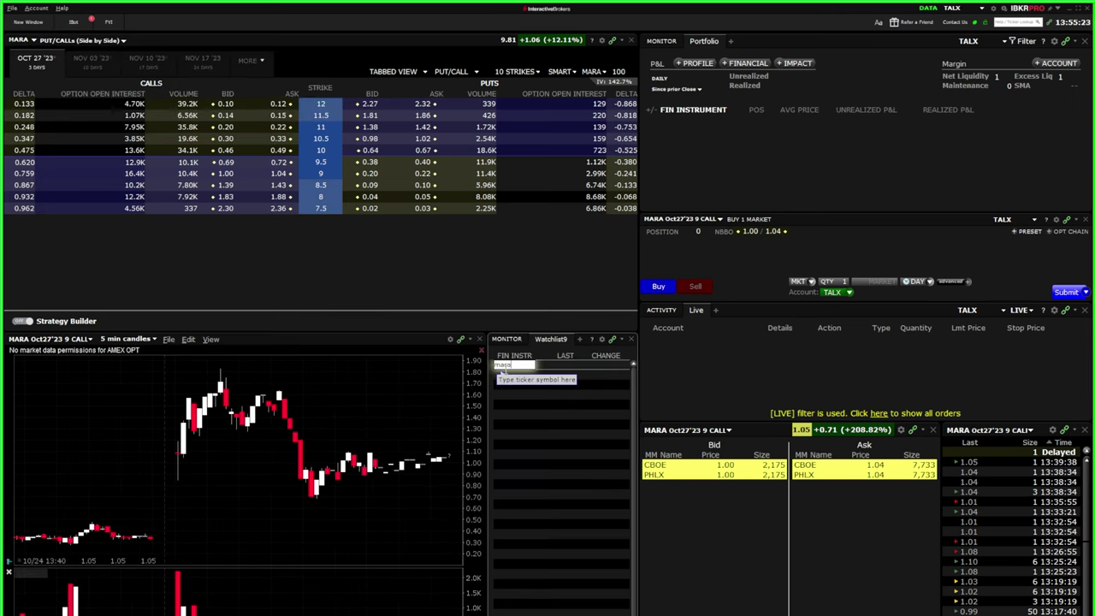
Add MARA and RIOT Platforms stock as watchlist rows, linking the panels to RIOT.
{"action": "key", "text": "Return"}
{"action": "key", "text": "Return"}
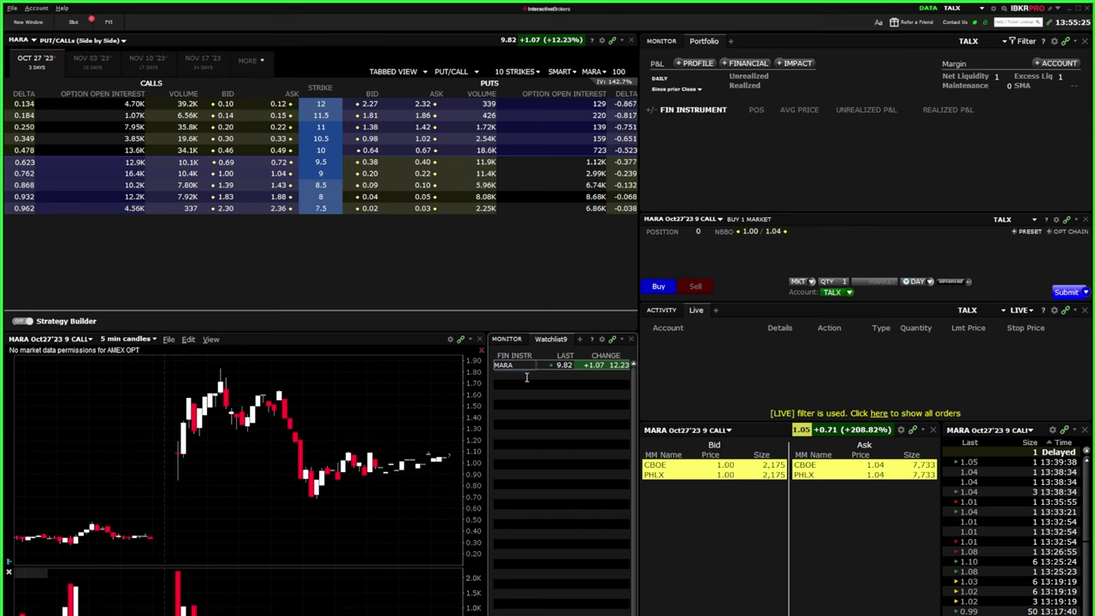
{"action": "left_click", "coordinate": [526, 375]}
{"action": "type", "text": "riot"}
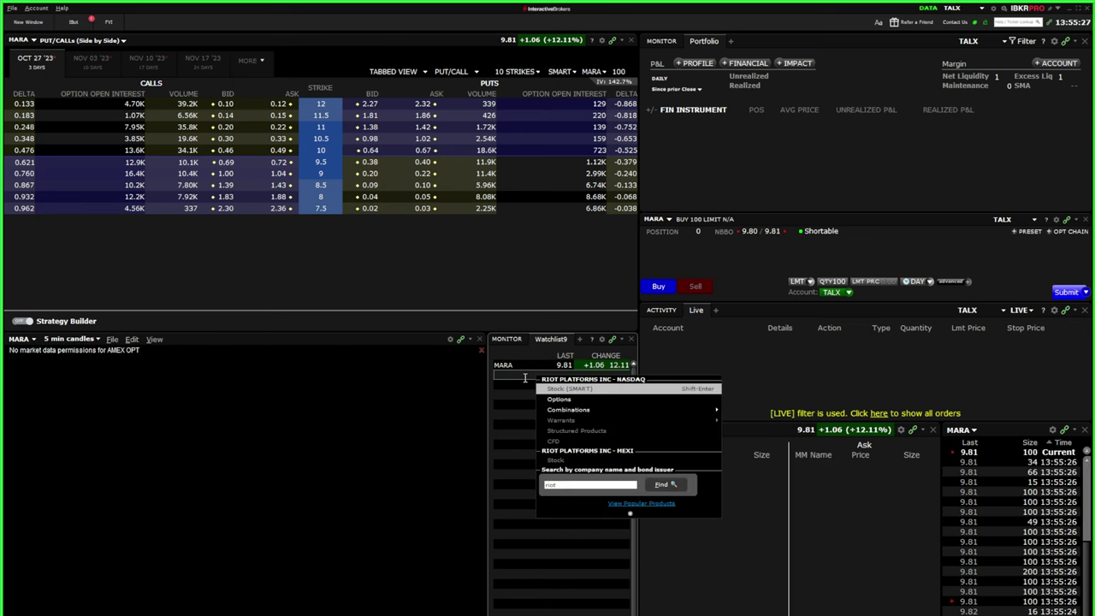
{"action": "left_click", "coordinate": [607, 388]}
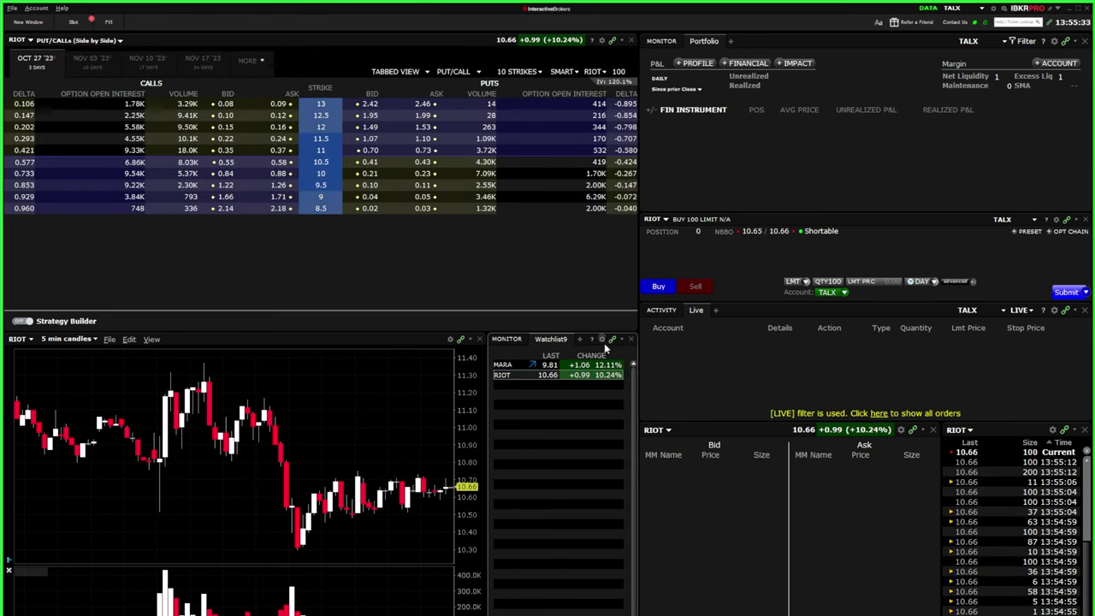
Add the Volume column to the watchlist and remove the Change column.
{"action": "left_click", "coordinate": [604, 341]}
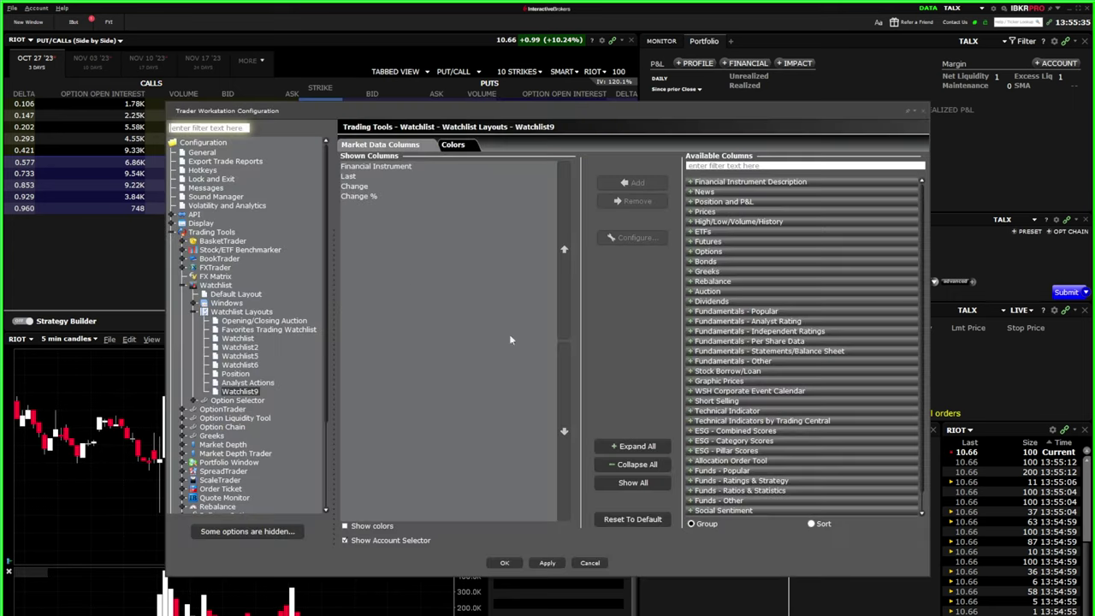
{"action": "left_click", "coordinate": [779, 166]}
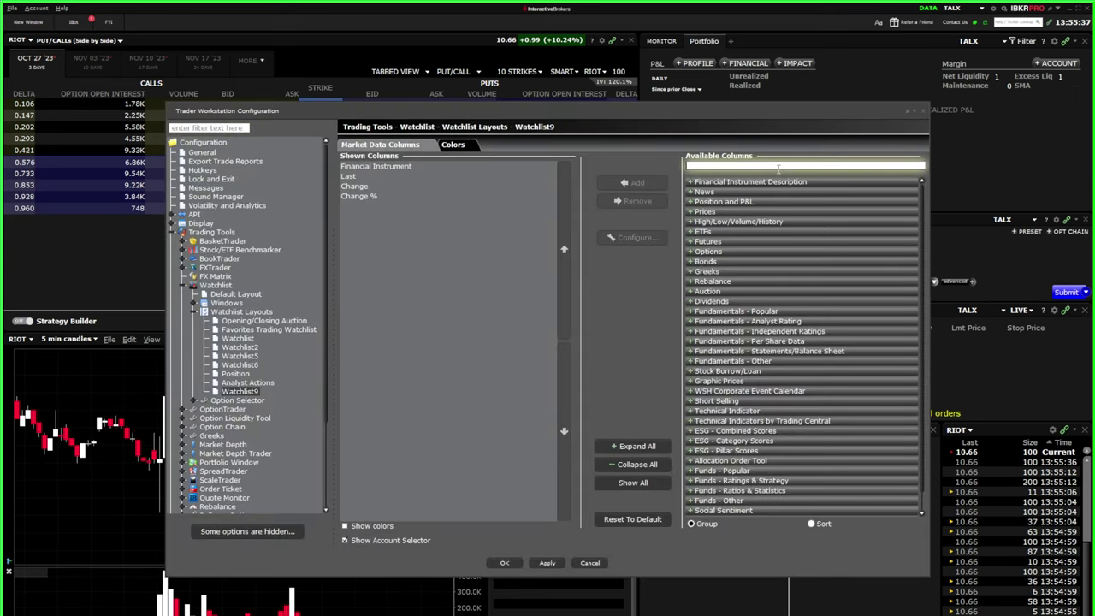
{"action": "type", "text": "volume"}
{"action": "double_click", "coordinate": [699, 279]}
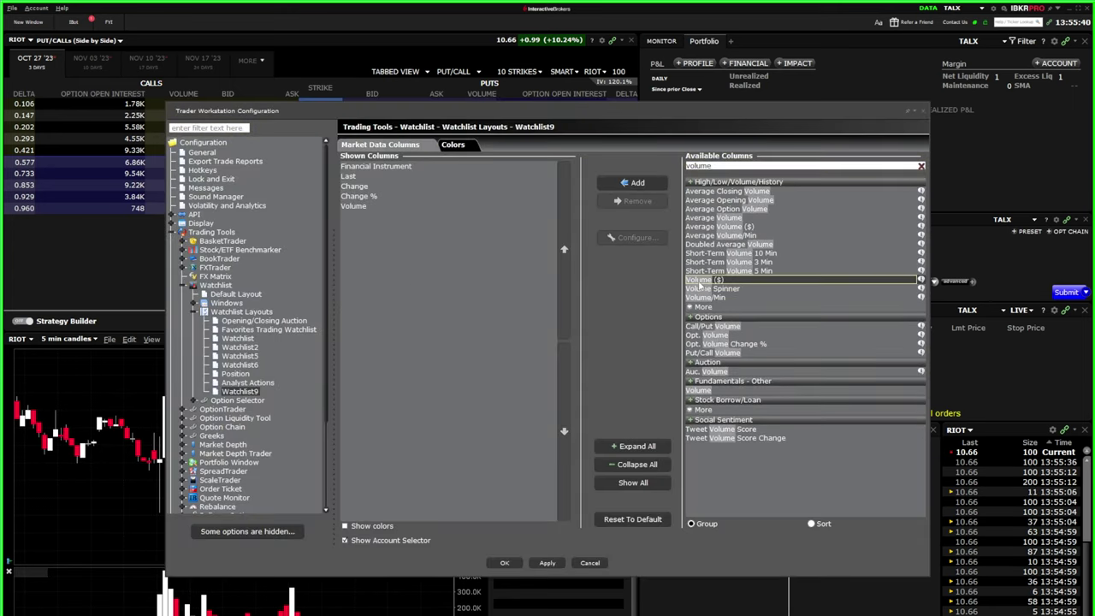
{"action": "left_click", "coordinate": [358, 187]}
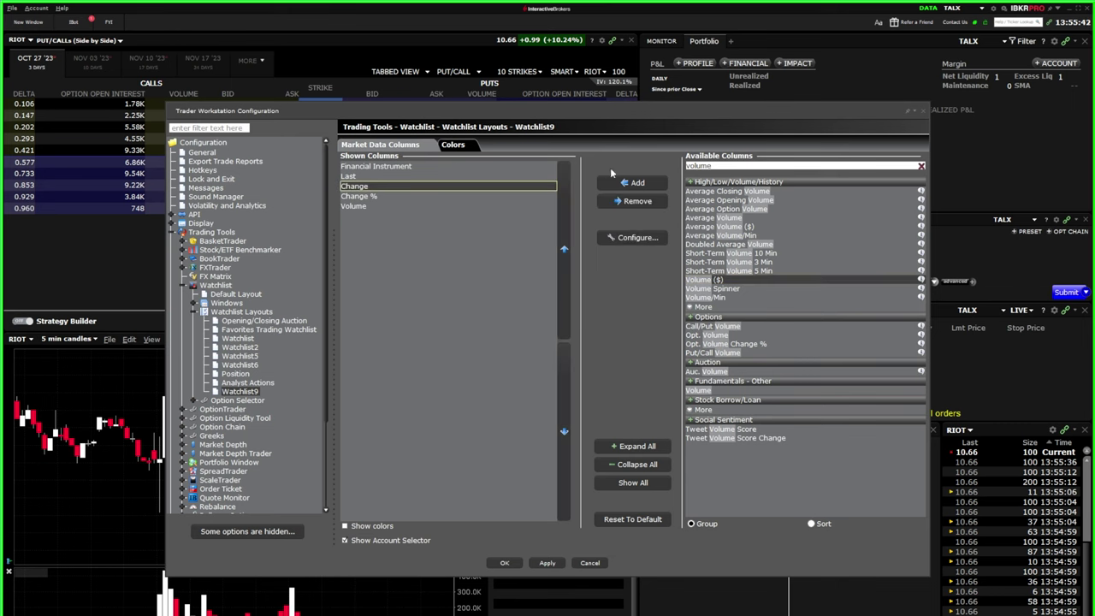
{"action": "left_click", "coordinate": [633, 201]}
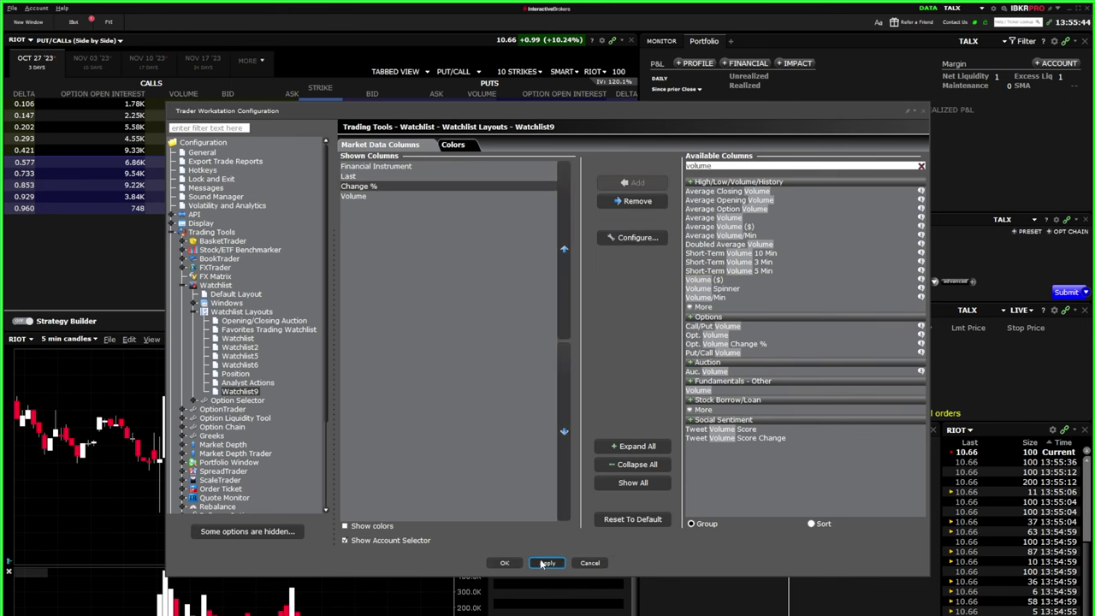
{"action": "left_click", "coordinate": [505, 563]}
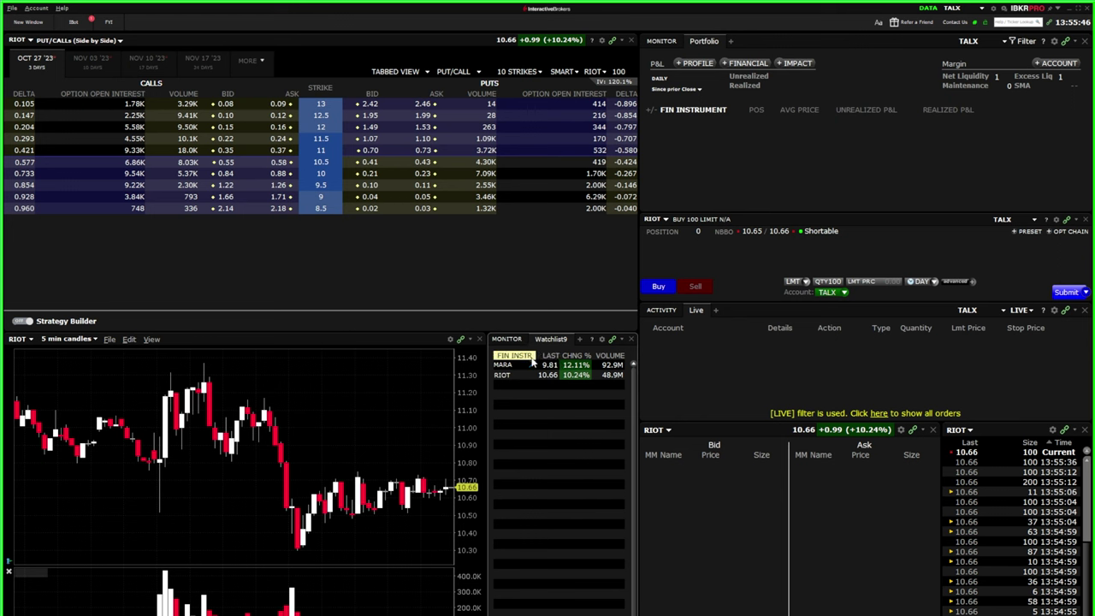